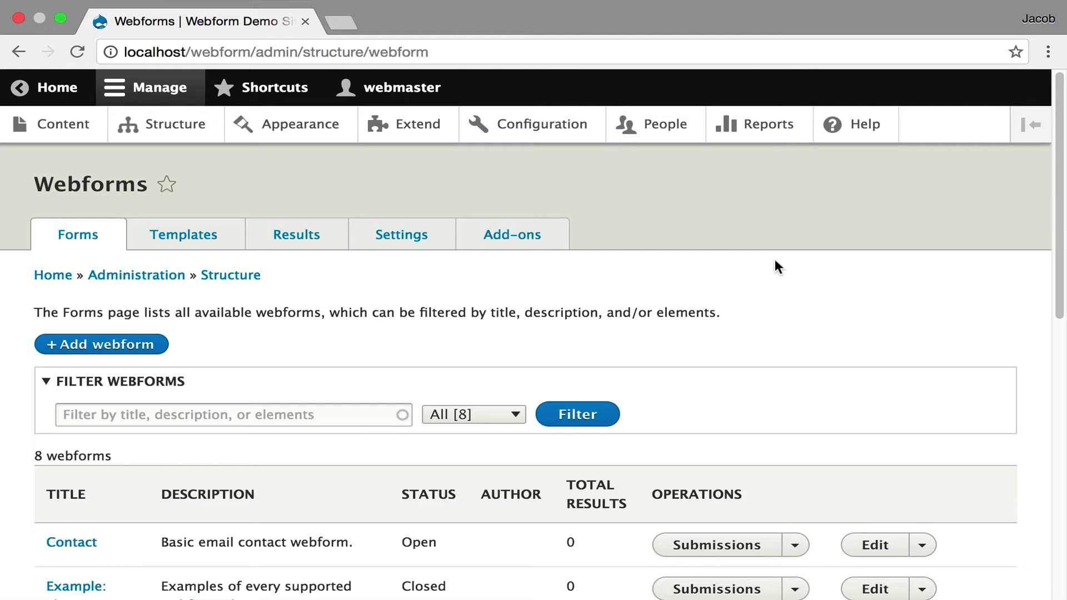
Run 'drush webform-generate contact' in the terminal, then reload the Webforms list showing 50 Contact results
{"action": "left_click", "coordinate": [608, 285]}
{"action": "key", "text": "ctrl+Right"}
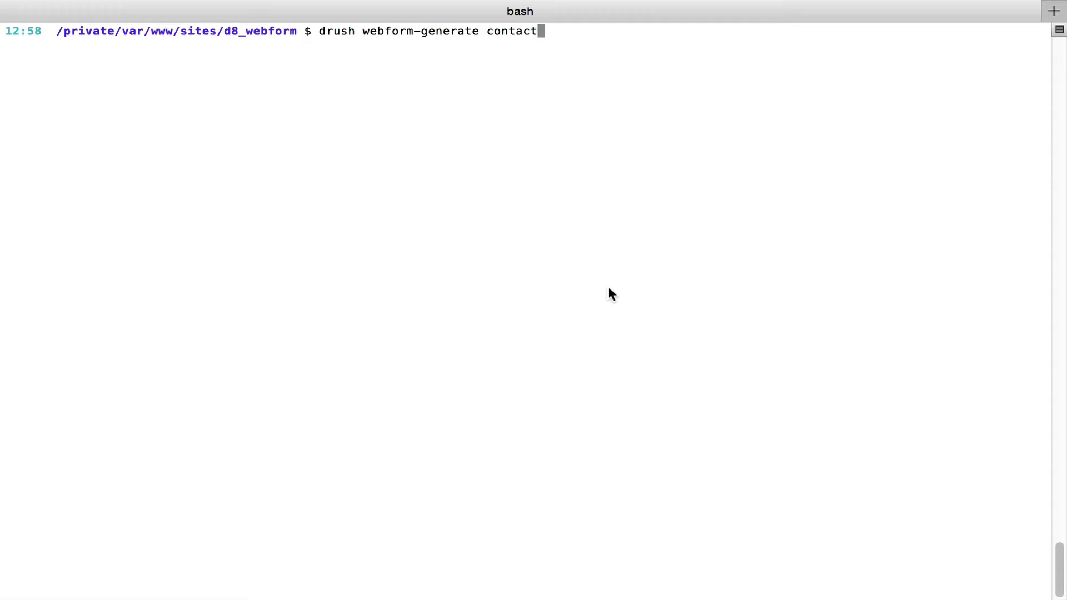
{"action": "key", "text": "Return"}
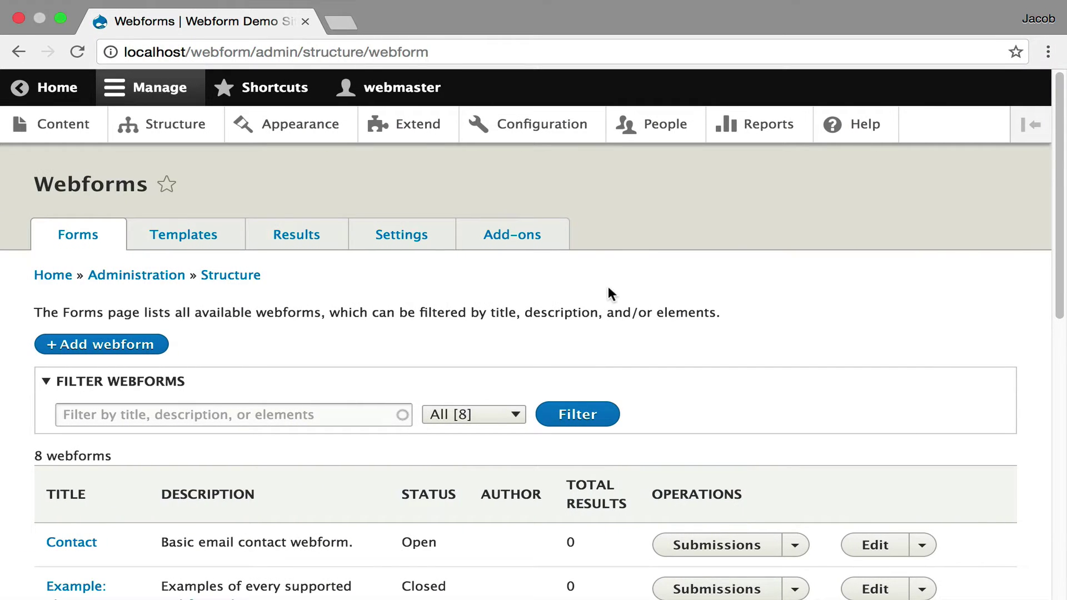
{"action": "key", "text": "super+r"}
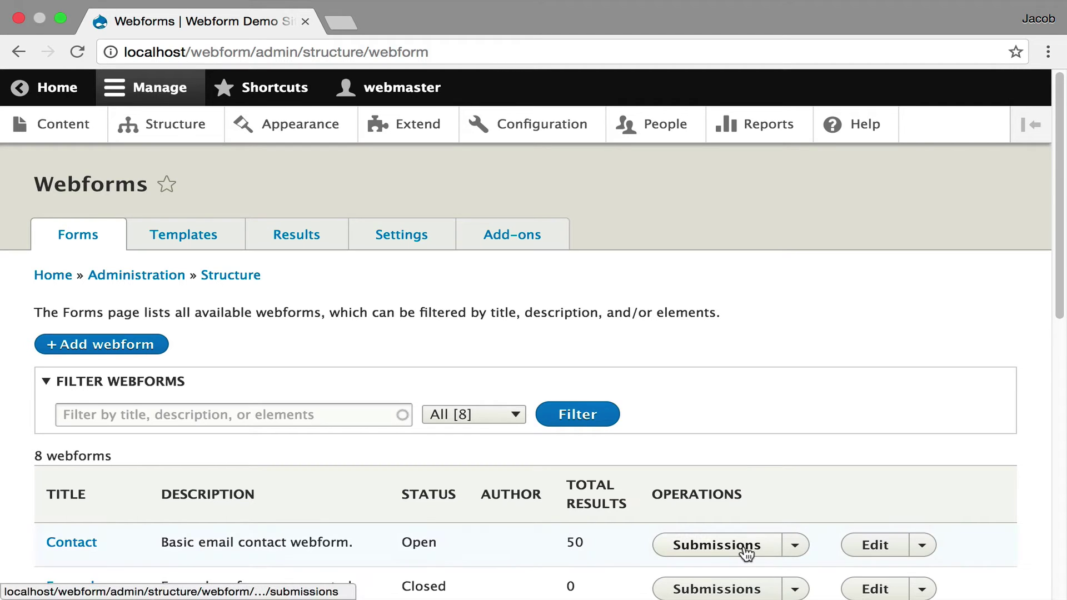
Open the Contact form's submissions list and check the starred filter options without changing them
{"action": "left_click", "coordinate": [745, 550]}
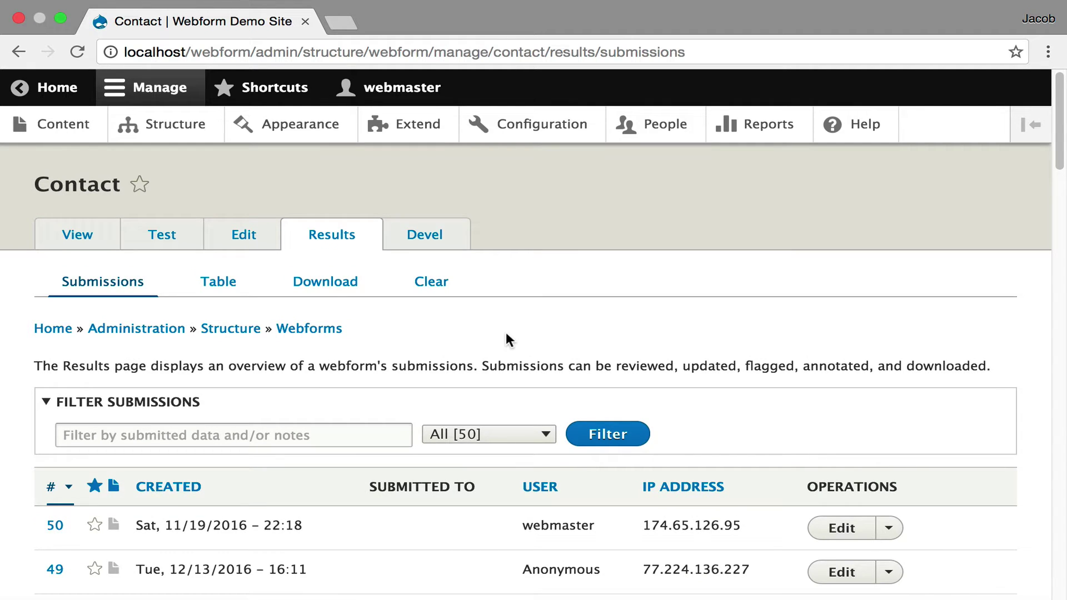
{"action": "scroll", "coordinate": [507, 339], "scroll_direction": "down", "scroll_amount": 1}
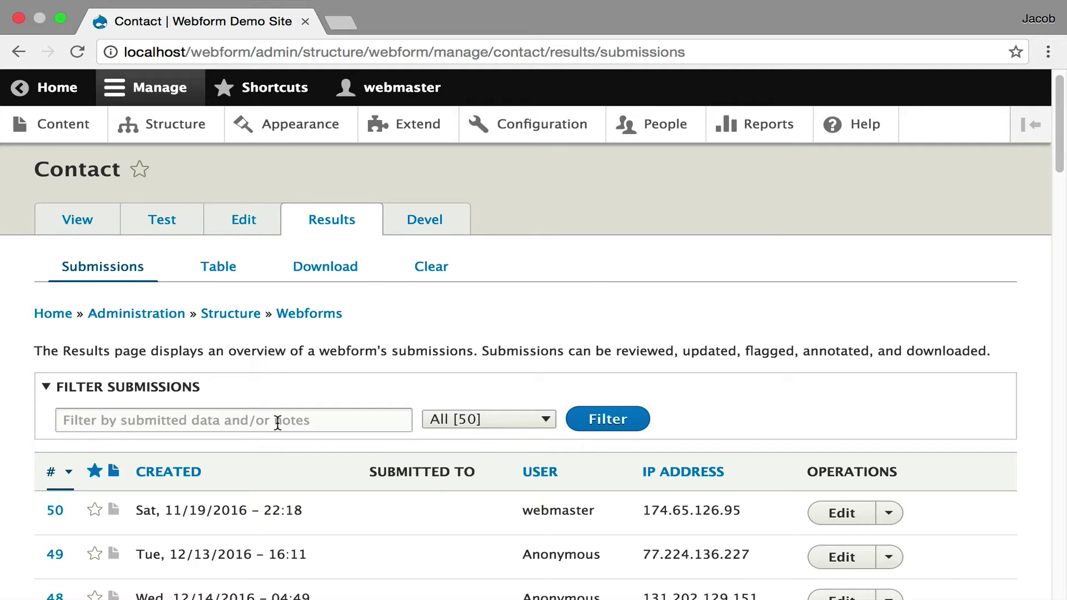
{"action": "left_click", "coordinate": [516, 419]}
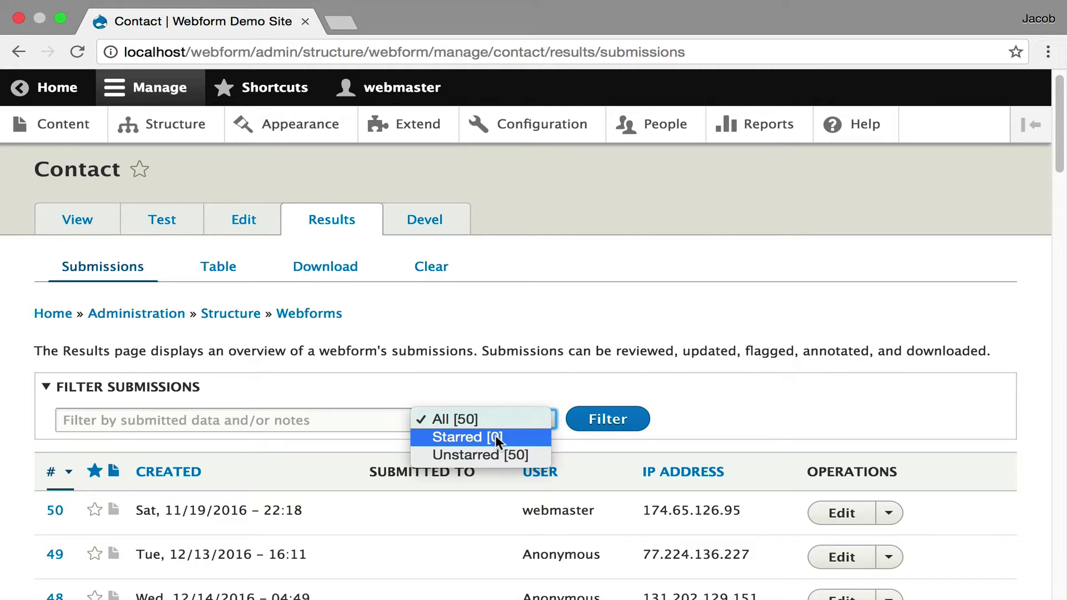
{"action": "key", "text": "Escape"}
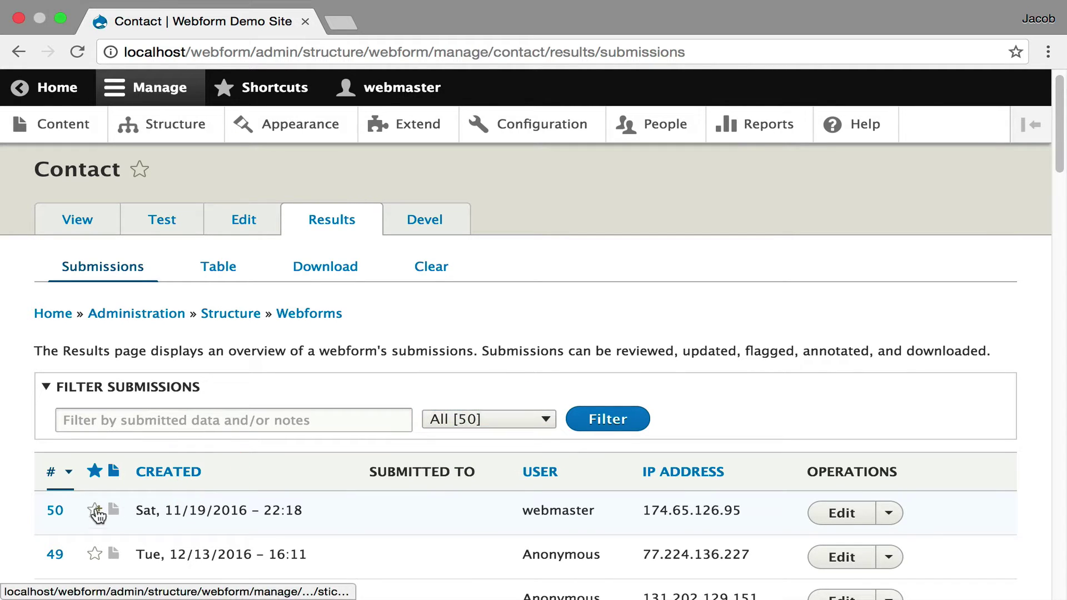
Star submissions 50 and 49, then open and close submission 50's notes unsaved
{"action": "left_click", "coordinate": [95, 510]}
{"action": "left_click", "coordinate": [94, 555]}
{"action": "left_click", "coordinate": [114, 510]}
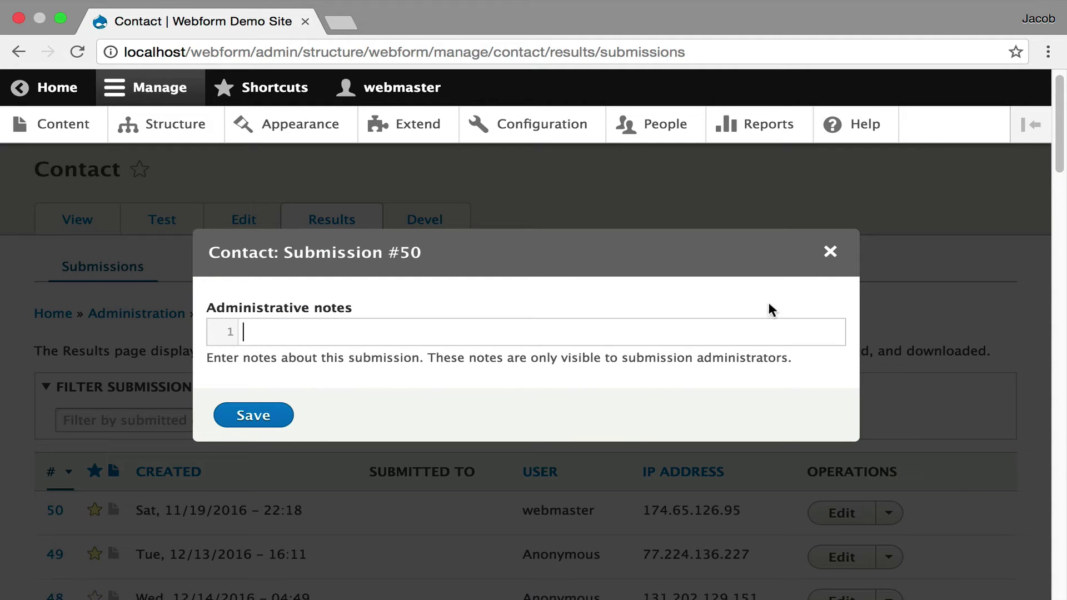
{"action": "left_click", "coordinate": [830, 252]}
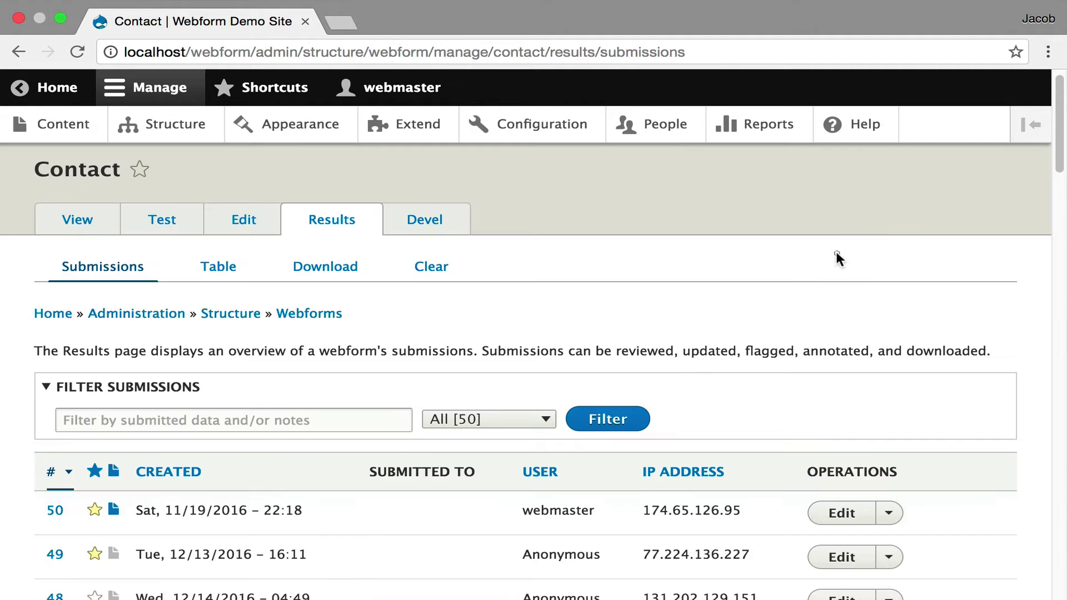
Open submission #50, expand its Submission Information, and view it as a table
{"action": "left_click", "coordinate": [376, 530]}
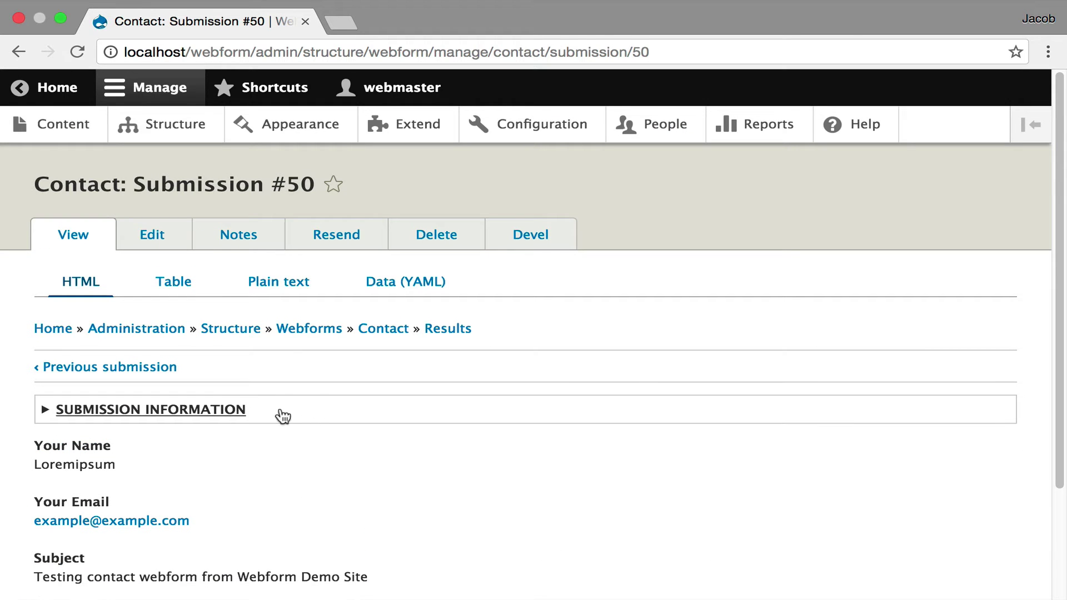
{"action": "left_click", "coordinate": [281, 410]}
{"action": "scroll", "coordinate": [280, 410], "scroll_direction": "down", "scroll_amount": 5}
{"action": "scroll", "coordinate": [279, 407], "scroll_direction": "down", "scroll_amount": 2}
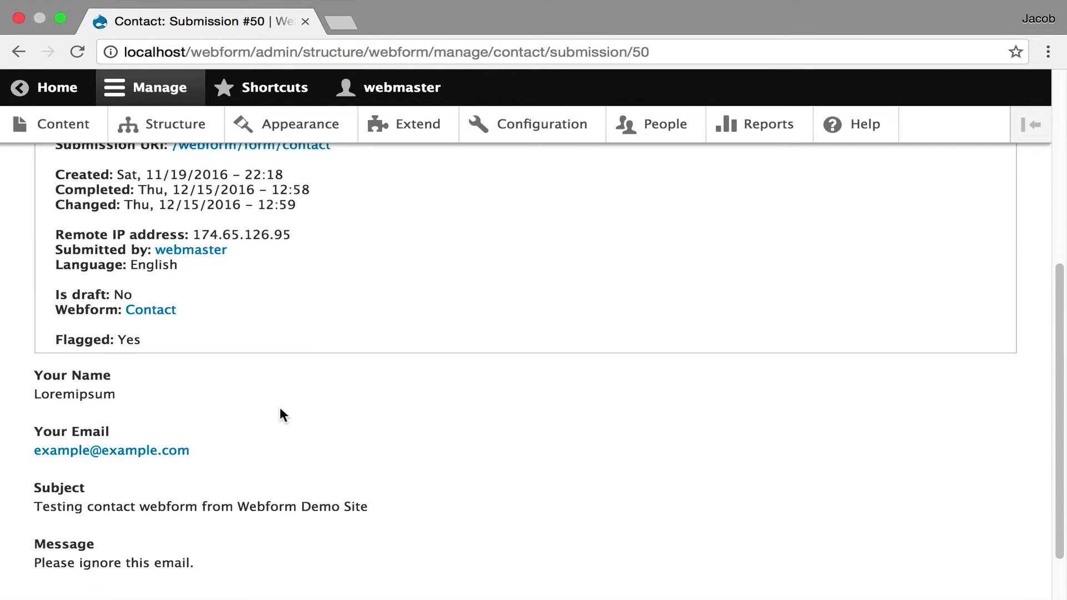
{"action": "scroll", "coordinate": [281, 412], "scroll_direction": "up", "scroll_amount": 6}
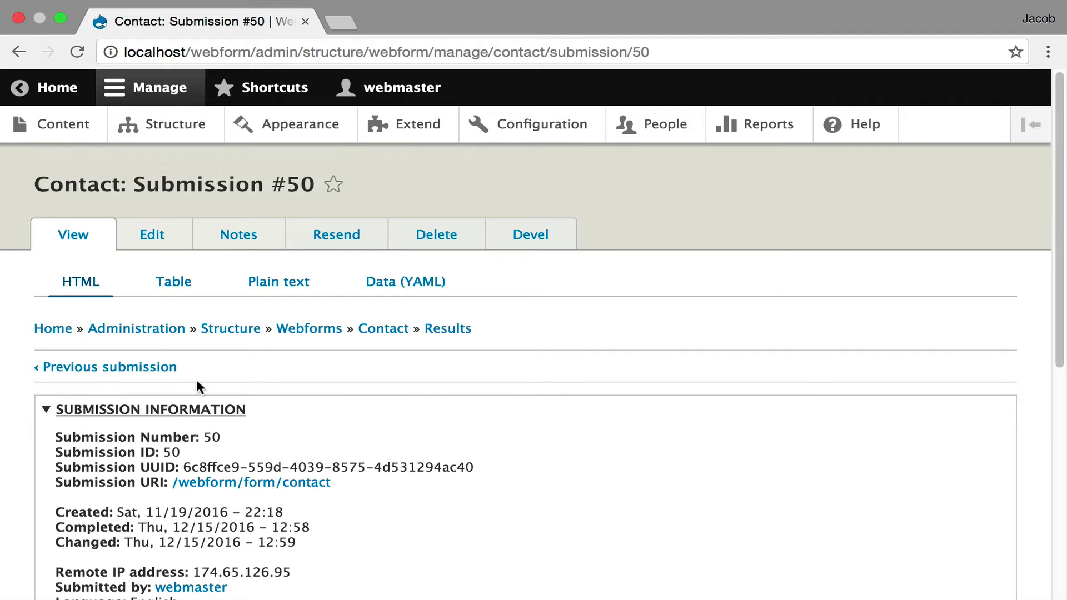
{"action": "left_click", "coordinate": [173, 283]}
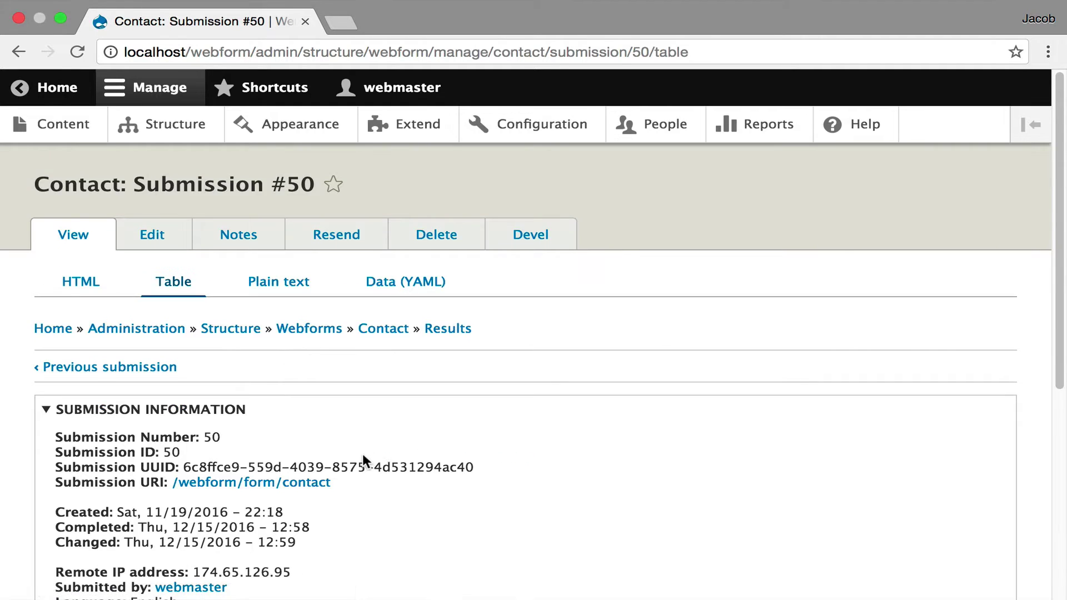
{"action": "scroll", "coordinate": [359, 450], "scroll_direction": "down", "scroll_amount": 5}
{"action": "scroll", "coordinate": [281, 407], "scroll_direction": "up", "scroll_amount": 2}
{"action": "left_click", "coordinate": [324, 167]}
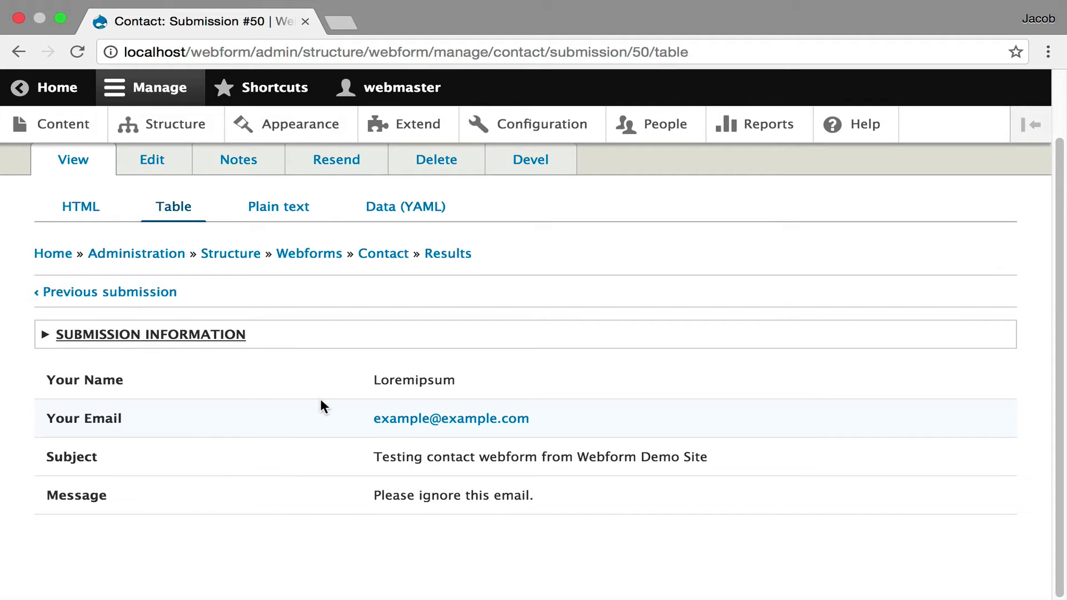
View submission #50 as plain text, then as Data (YAML)
{"action": "scroll", "coordinate": [321, 404], "scroll_direction": "up", "scroll_amount": 2}
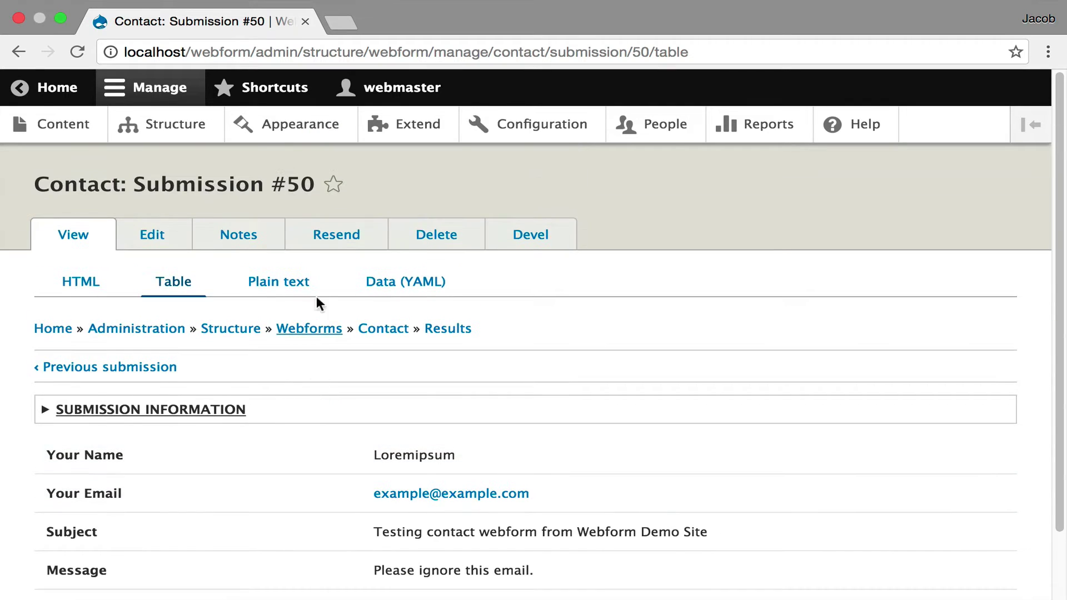
{"action": "left_click", "coordinate": [308, 283]}
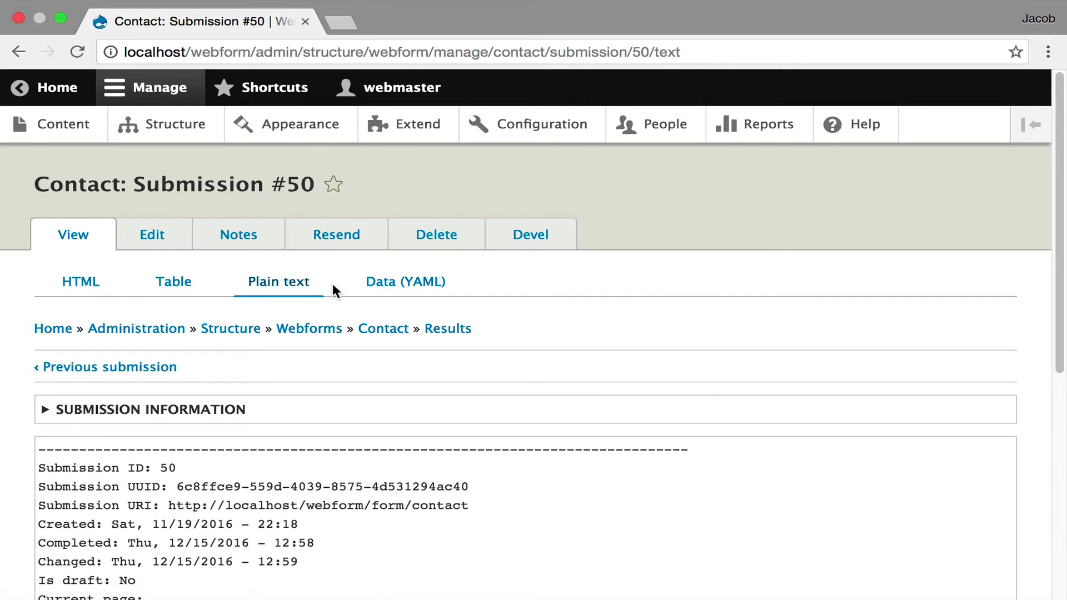
{"action": "left_click", "coordinate": [391, 287]}
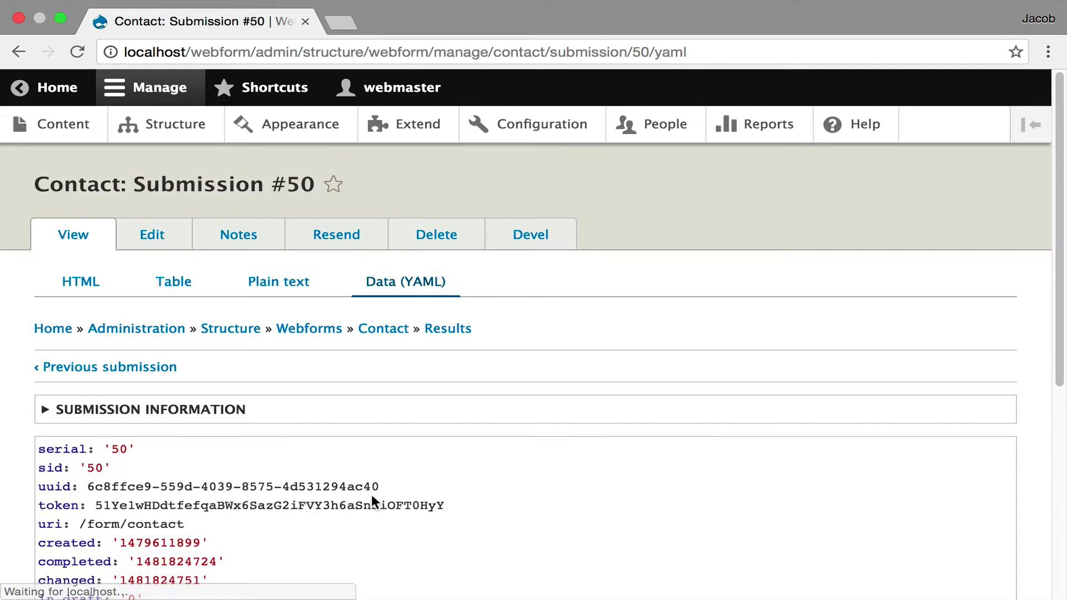
{"action": "scroll", "coordinate": [371, 494], "scroll_direction": "down", "scroll_amount": 6}
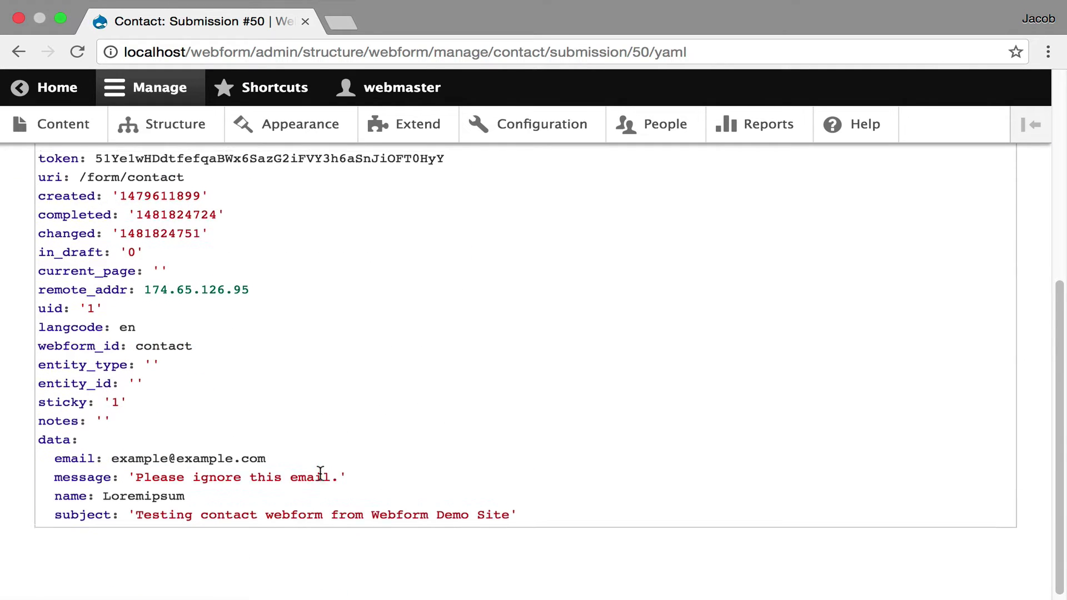
{"action": "scroll", "coordinate": [319, 472], "scroll_direction": "up", "scroll_amount": 6}
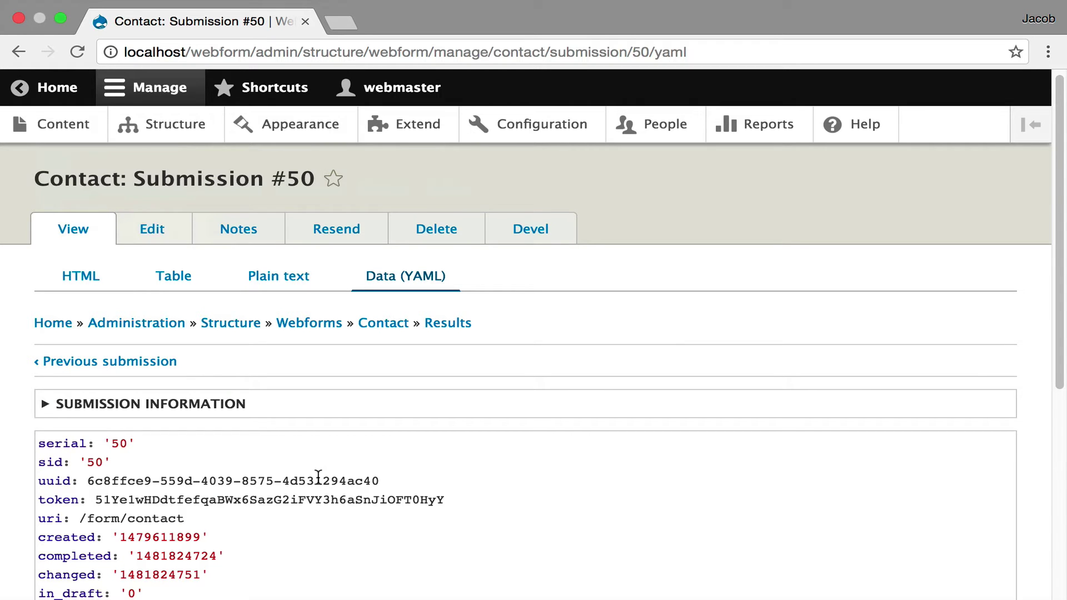
Return to the Contact results and switch to the Table view, scrolling across all columns
{"action": "left_click", "coordinate": [445, 325]}
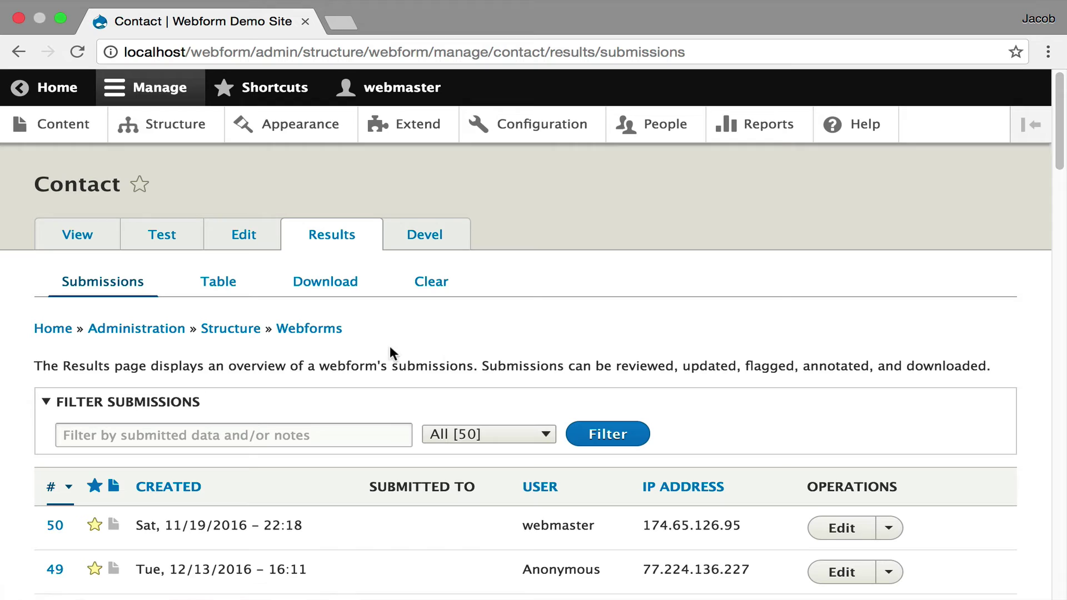
{"action": "left_click", "coordinate": [226, 284]}
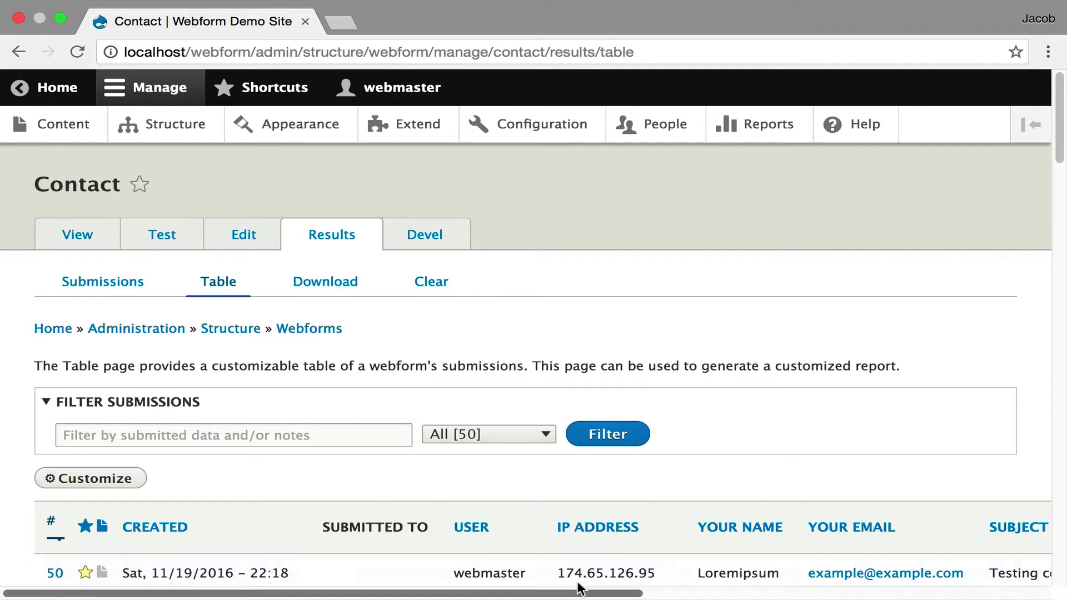
{"action": "scroll", "coordinate": [618, 485], "scroll_direction": "right", "scroll_amount": 7}
{"action": "scroll", "coordinate": [618, 485], "scroll_direction": "down", "scroll_amount": 9}
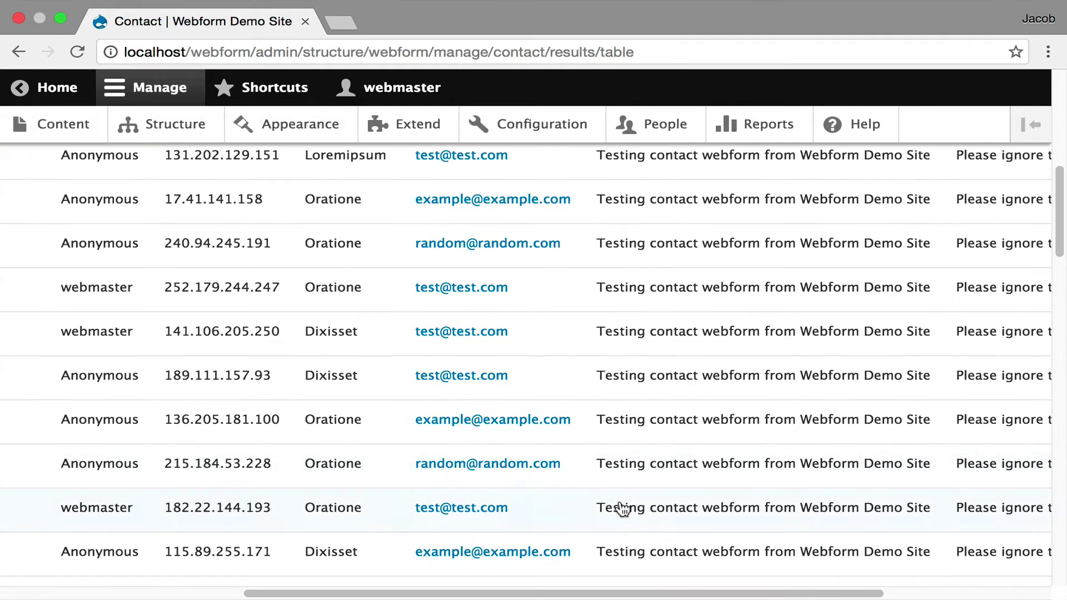
{"action": "left_click_drag", "start_coordinate": [615, 592], "coordinate": [276, 592]}
{"action": "scroll", "coordinate": [288, 531], "scroll_direction": "up", "scroll_amount": 9}
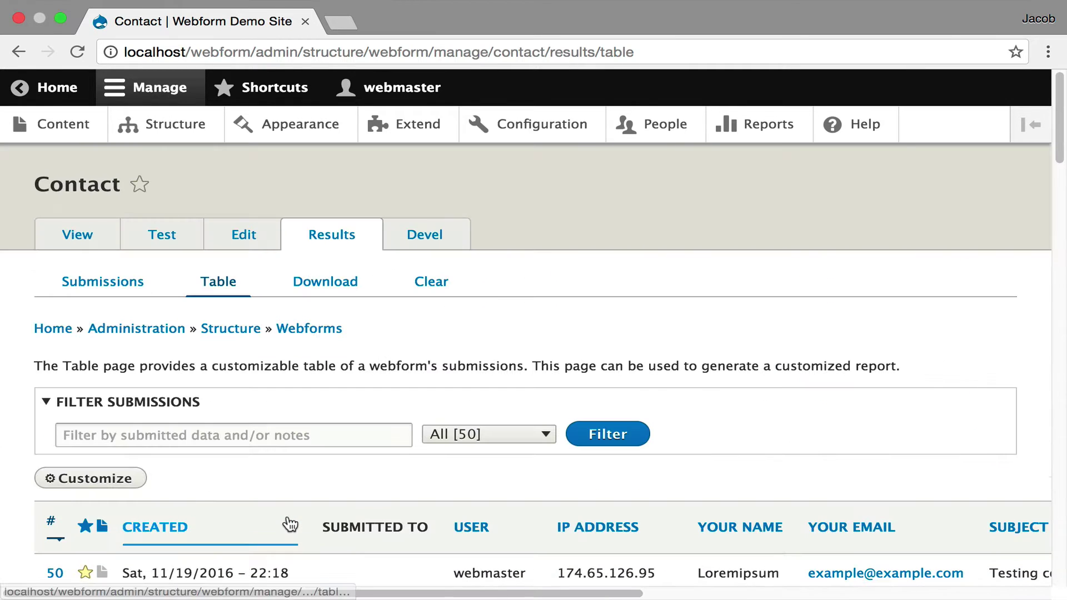
Open Customize table and clear all columns with the select-all checkbox
{"action": "left_click", "coordinate": [125, 479]}
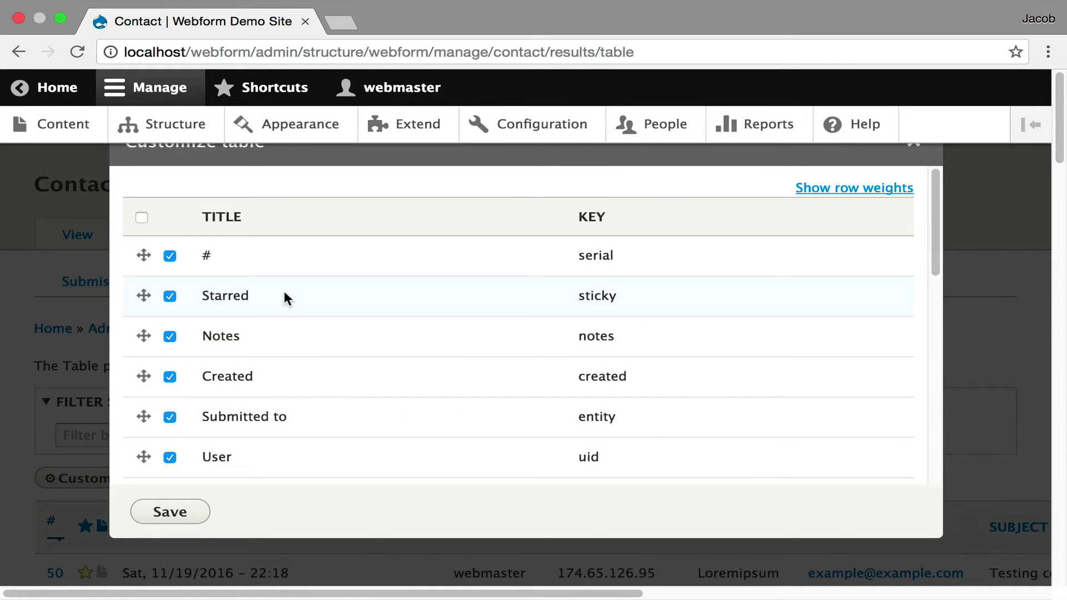
{"action": "scroll", "coordinate": [285, 295], "scroll_direction": "down", "scroll_amount": 3}
{"action": "scroll", "coordinate": [285, 291], "scroll_direction": "down", "scroll_amount": 4}
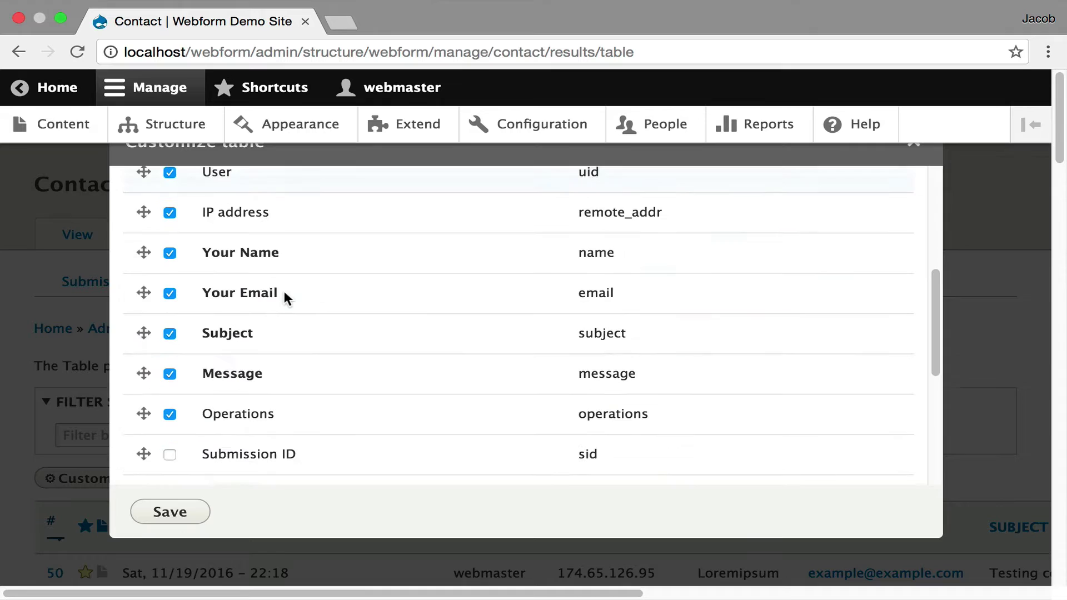
{"action": "scroll", "coordinate": [285, 291], "scroll_direction": "up", "scroll_amount": 7}
{"action": "left_click", "coordinate": [142, 218]}
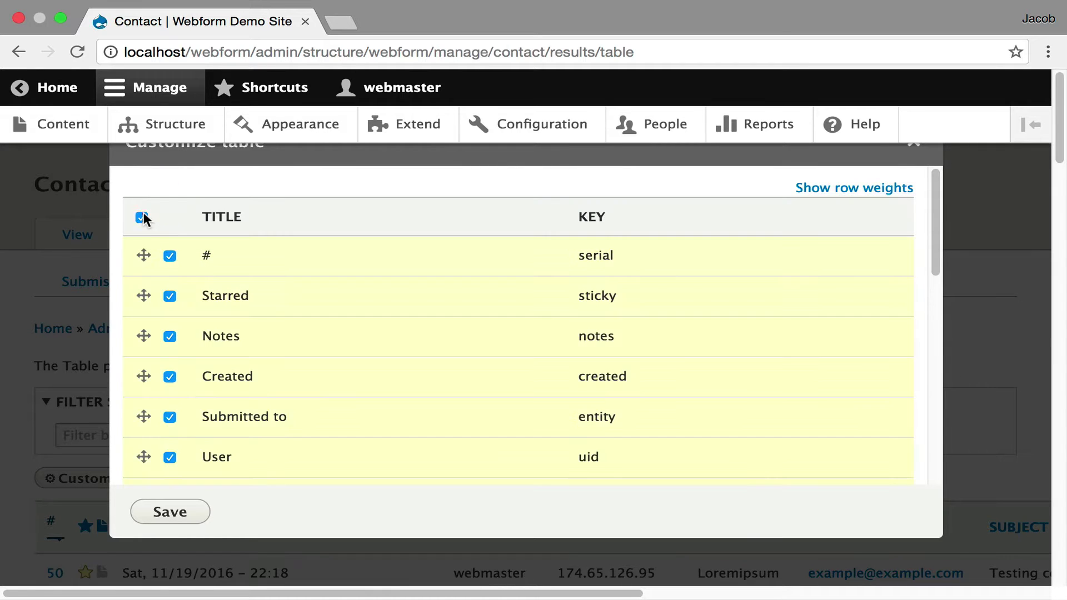
{"action": "scroll", "coordinate": [410, 358], "scroll_direction": "down", "scroll_amount": 10}
{"action": "scroll", "coordinate": [410, 358], "scroll_direction": "up", "scroll_amount": 6}
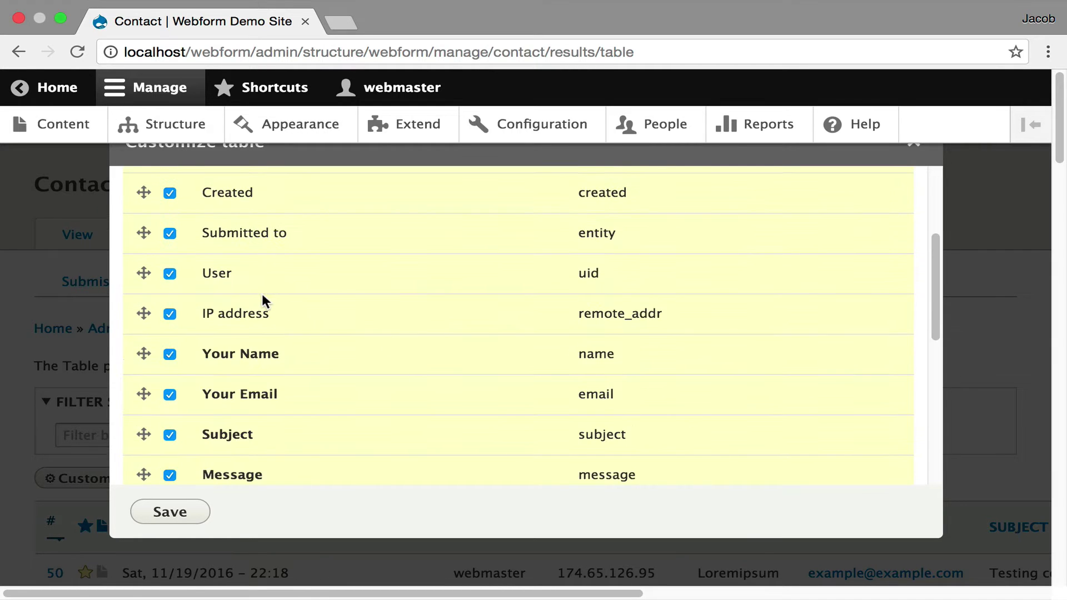
{"action": "scroll", "coordinate": [250, 297], "scroll_direction": "up", "scroll_amount": 4}
{"action": "left_click", "coordinate": [142, 217]}
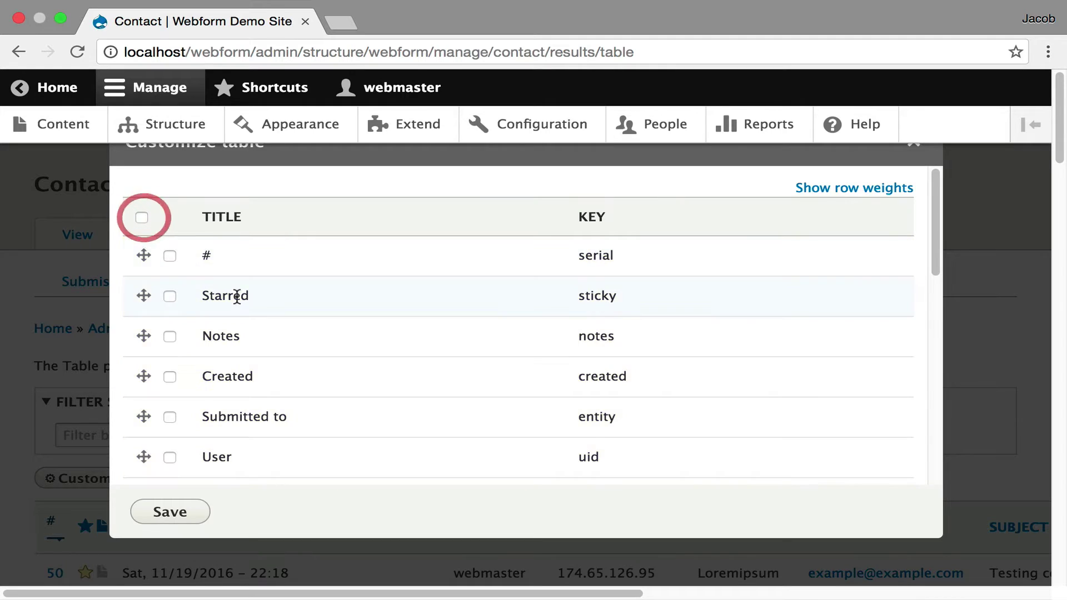
Enable only the #, Your Name, Your Email, Subject and Message columns
{"action": "scroll", "coordinate": [238, 300], "scroll_direction": "down", "scroll_amount": 4}
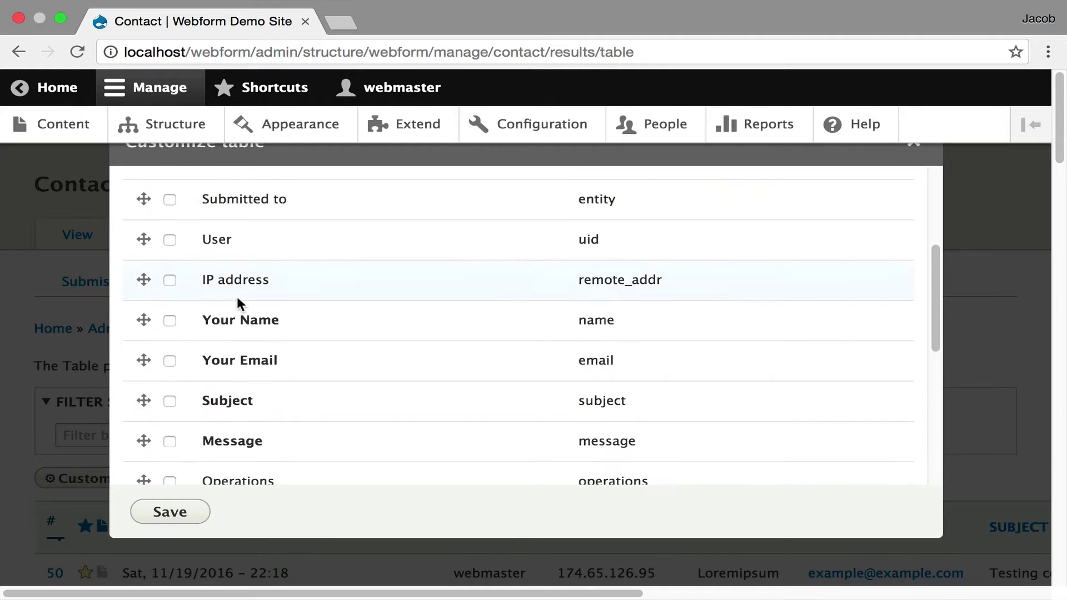
{"action": "left_click", "coordinate": [171, 317]}
{"action": "scroll", "coordinate": [265, 359], "scroll_direction": "up", "scroll_amount": 4}
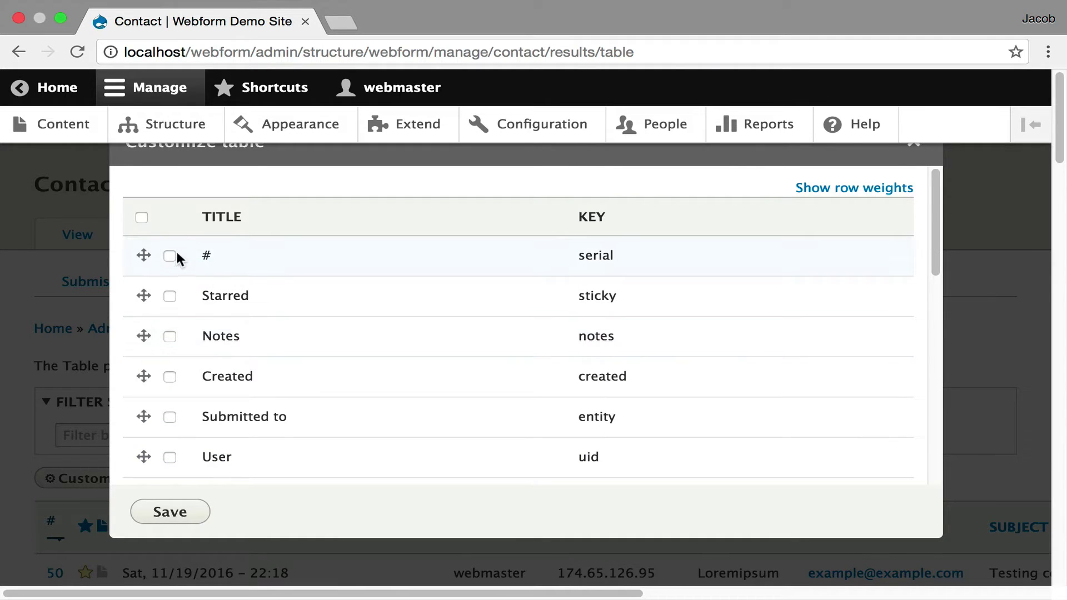
{"action": "left_click", "coordinate": [170, 256]}
{"action": "scroll", "coordinate": [225, 295], "scroll_direction": "down", "scroll_amount": 5}
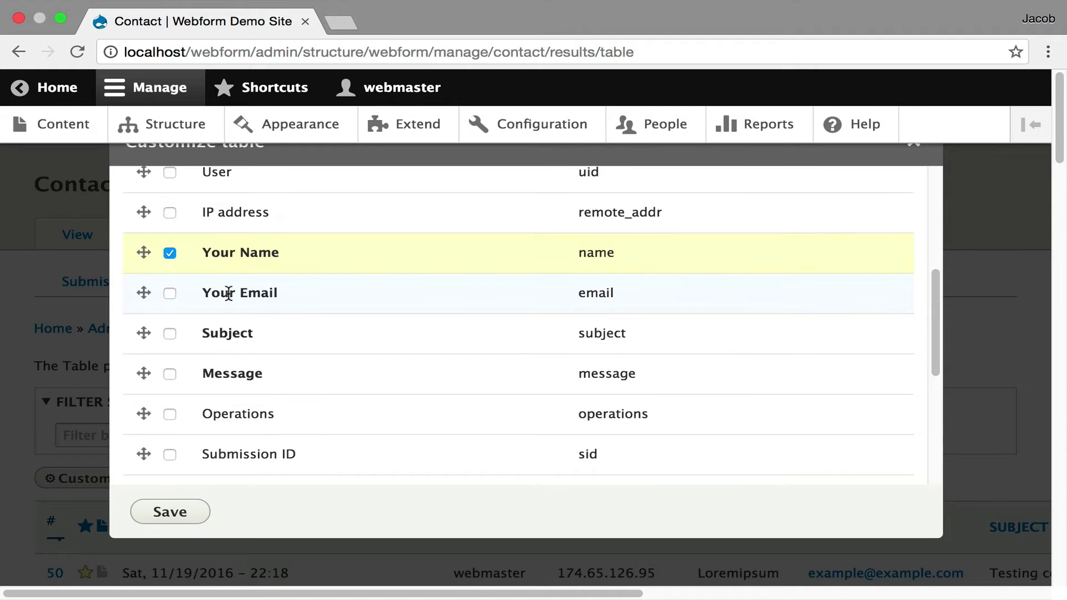
{"action": "left_click", "coordinate": [170, 293]}
{"action": "left_click", "coordinate": [170, 334]}
{"action": "left_click", "coordinate": [170, 374]}
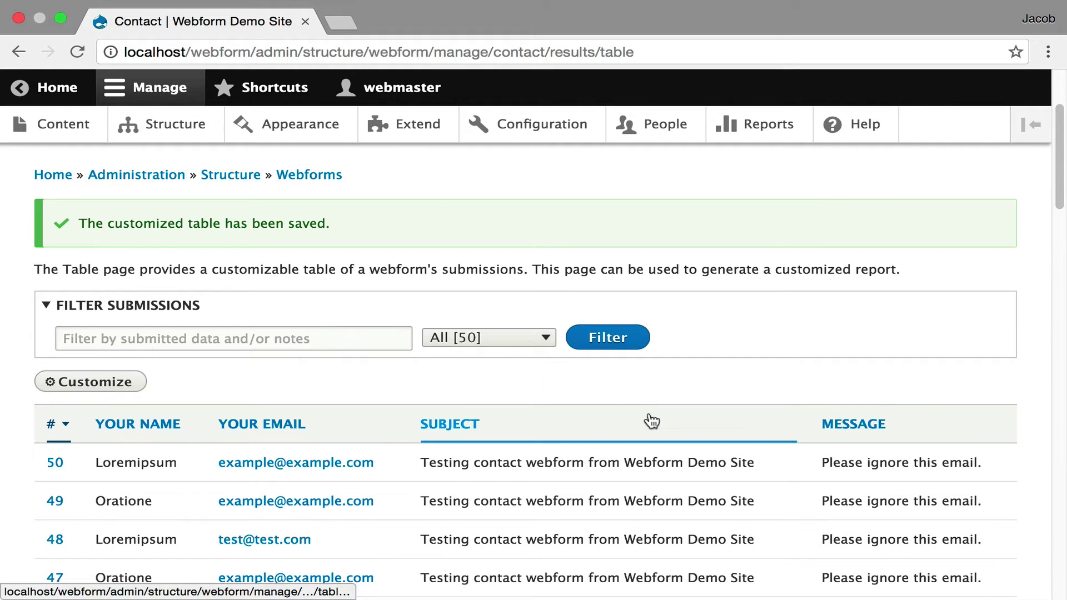
Save the Contact download settings with Delimited text format and default header and column options
{"action": "scroll", "coordinate": [666, 386], "scroll_direction": "up", "scroll_amount": 2}
{"action": "scroll", "coordinate": [659, 389], "scroll_direction": "up", "scroll_amount": 2}
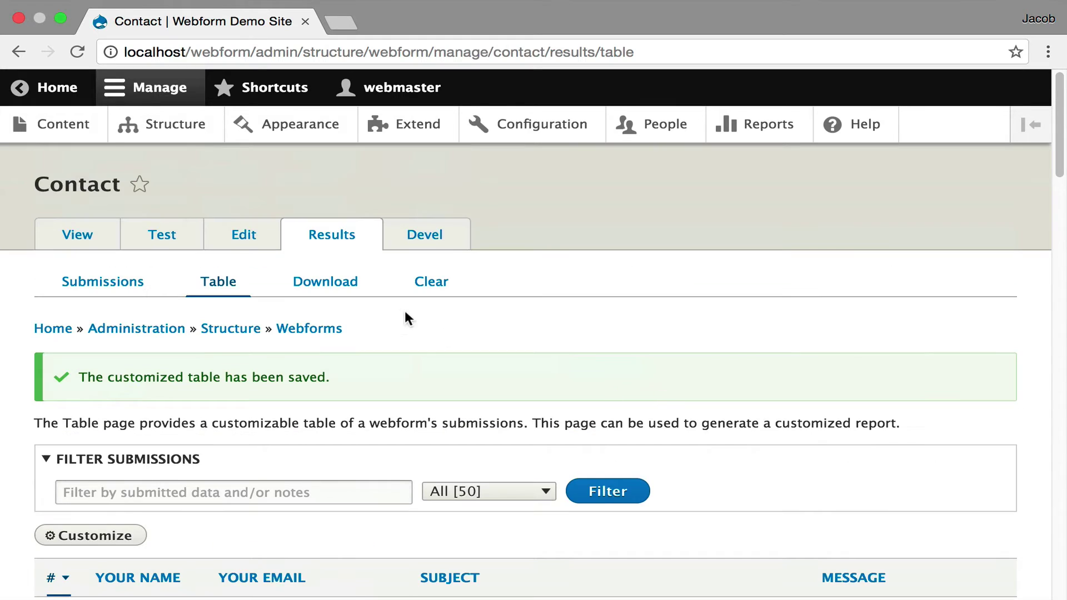
{"action": "left_click", "coordinate": [335, 289]}
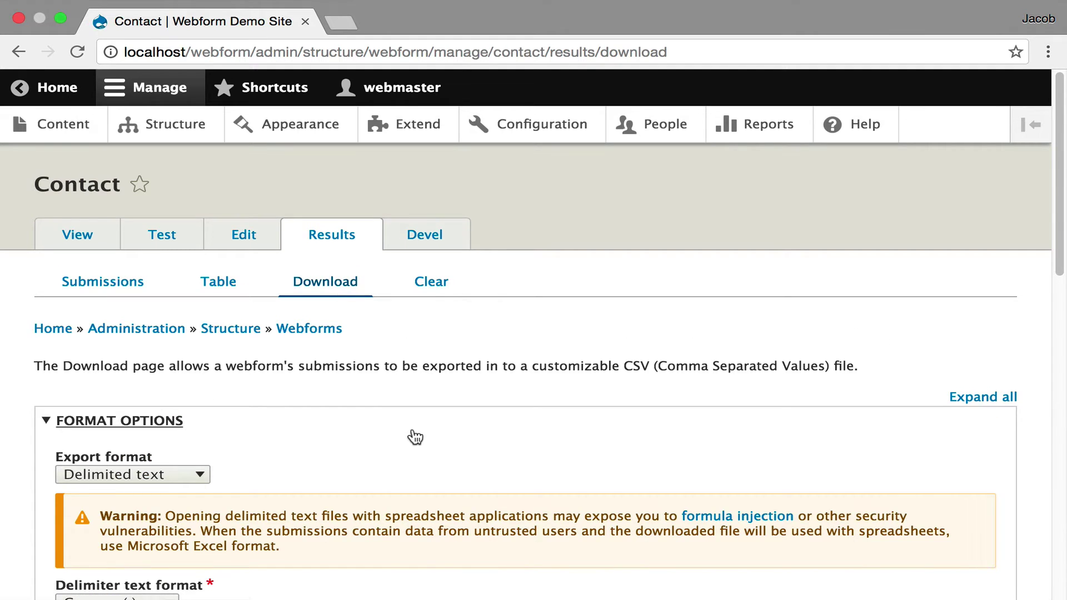
{"action": "scroll", "coordinate": [415, 437], "scroll_direction": "down", "scroll_amount": 2}
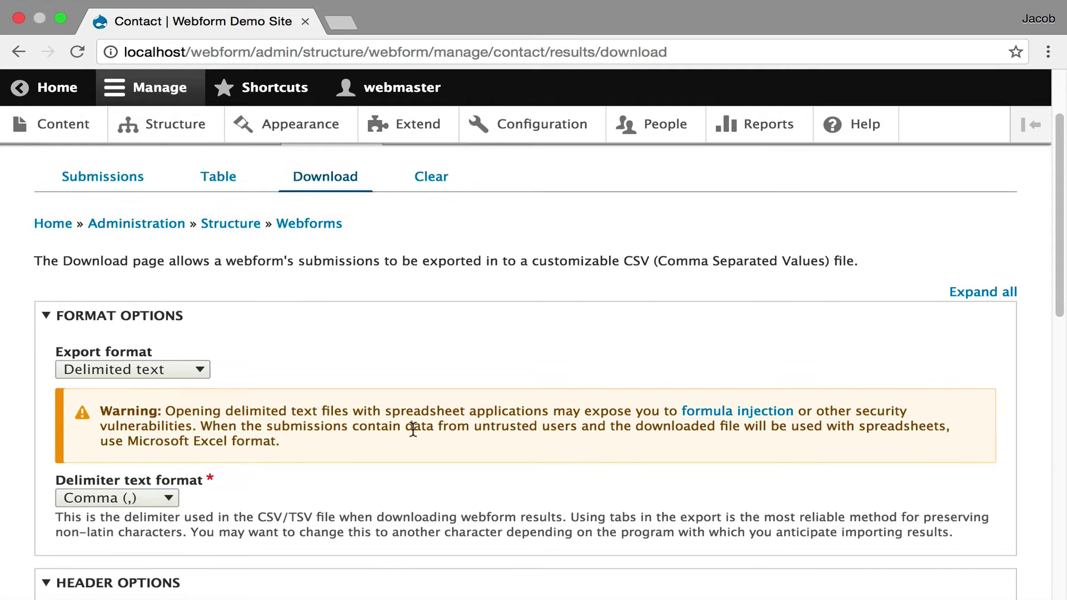
{"action": "scroll", "coordinate": [413, 430], "scroll_direction": "down", "scroll_amount": 5}
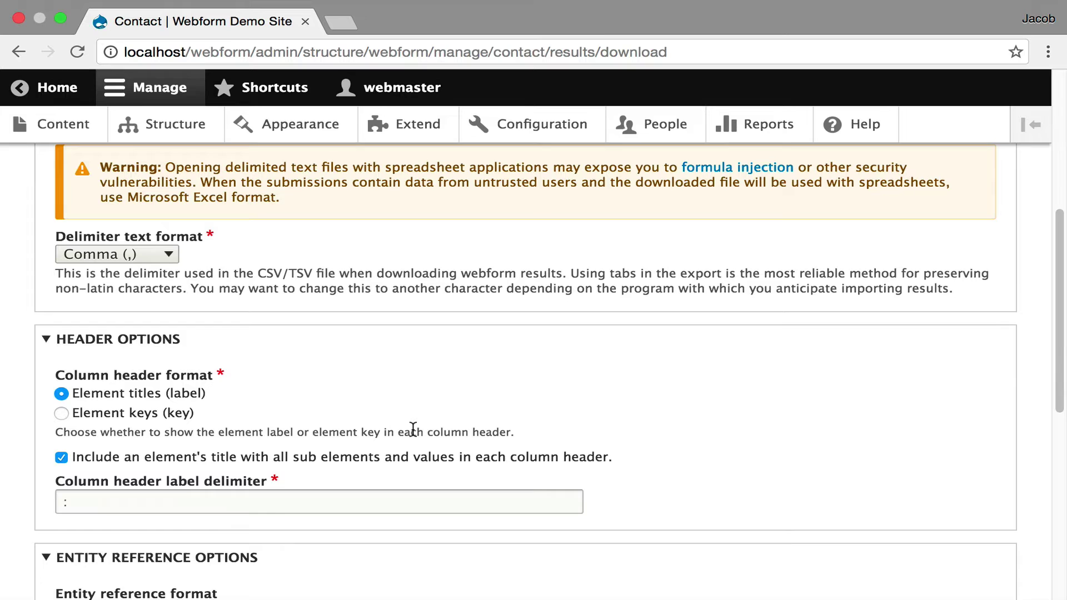
{"action": "scroll", "coordinate": [413, 430], "scroll_direction": "down", "scroll_amount": 6}
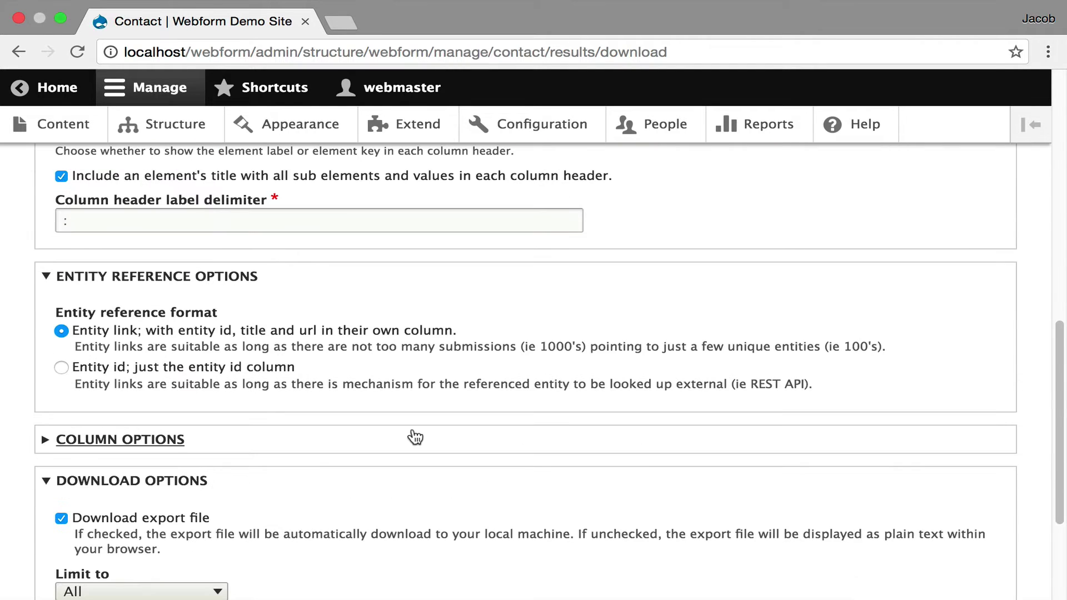
{"action": "left_click", "coordinate": [415, 437]}
{"action": "left_click", "coordinate": [415, 437]}
{"action": "scroll", "coordinate": [415, 437], "scroll_direction": "down", "scroll_amount": 1}
{"action": "scroll", "coordinate": [415, 437], "scroll_direction": "down", "scroll_amount": 2}
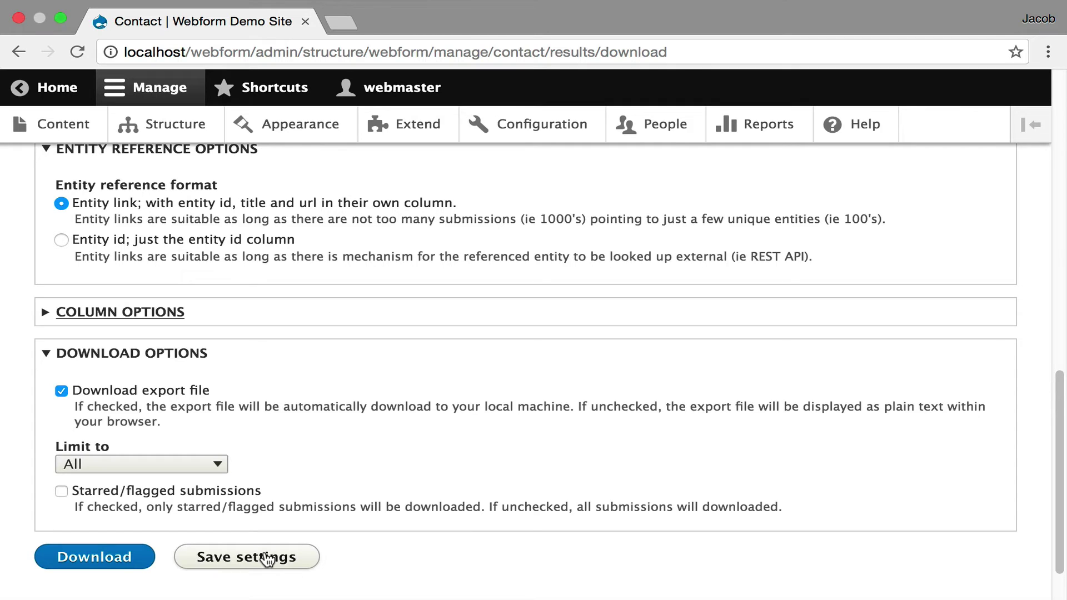
{"action": "left_click", "coordinate": [267, 559]}
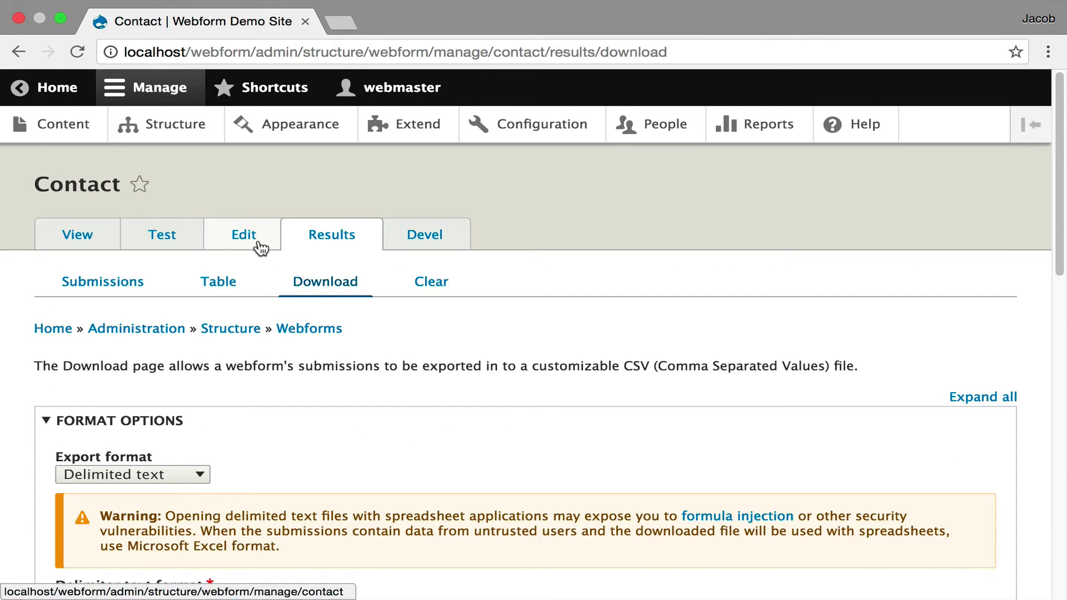
Send a prefilled test Contact submission, then go to the form's Emails / Handlers page
{"action": "left_click", "coordinate": [114, 243]}
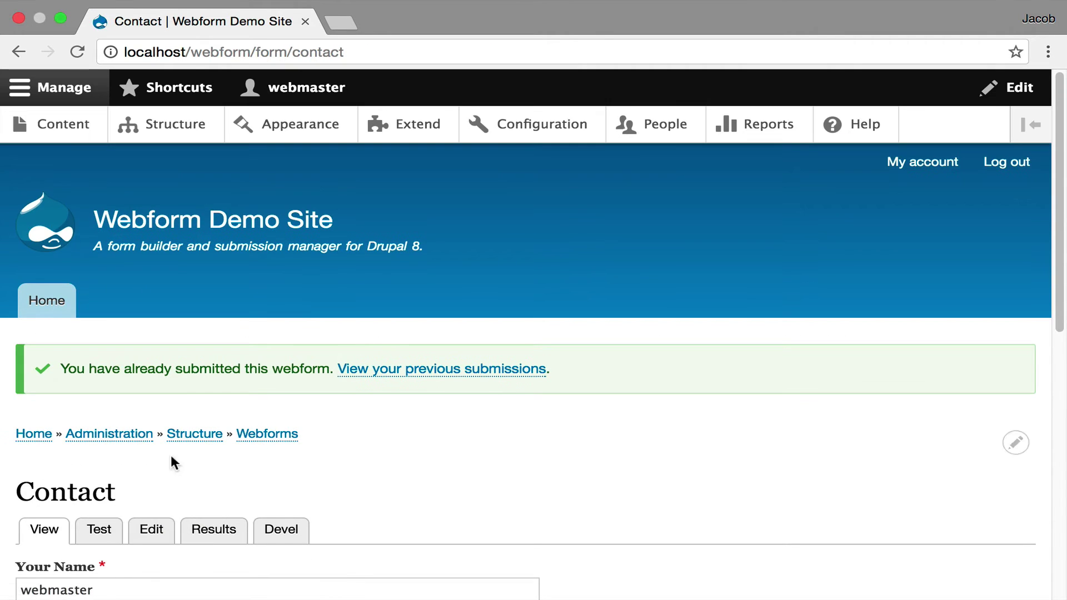
{"action": "left_click", "coordinate": [119, 538]}
{"action": "scroll", "coordinate": [269, 331], "scroll_direction": "down", "scroll_amount": 8}
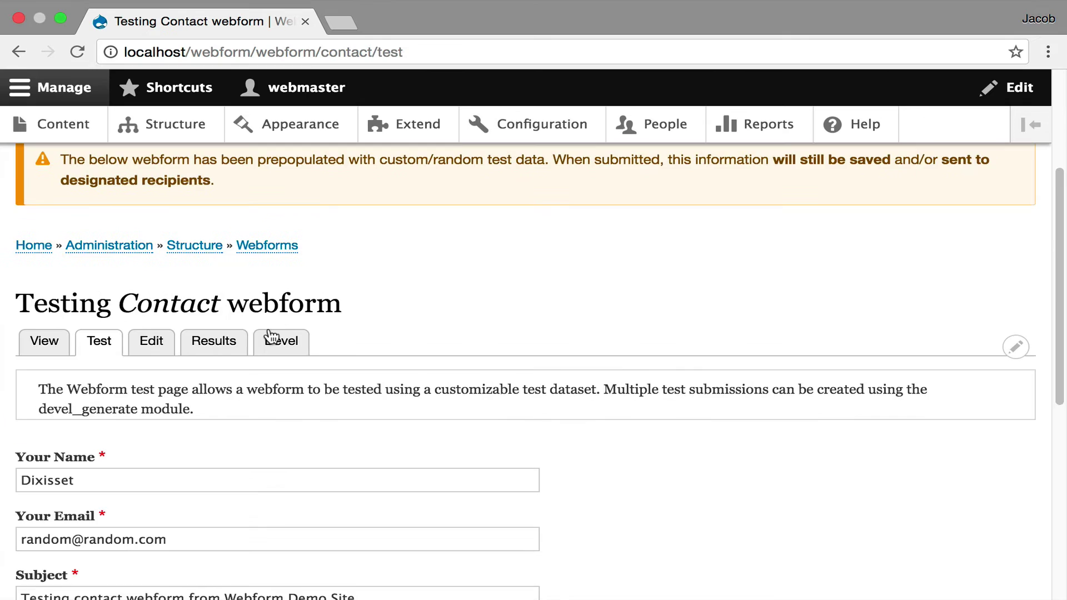
{"action": "left_click", "coordinate": [78, 506]}
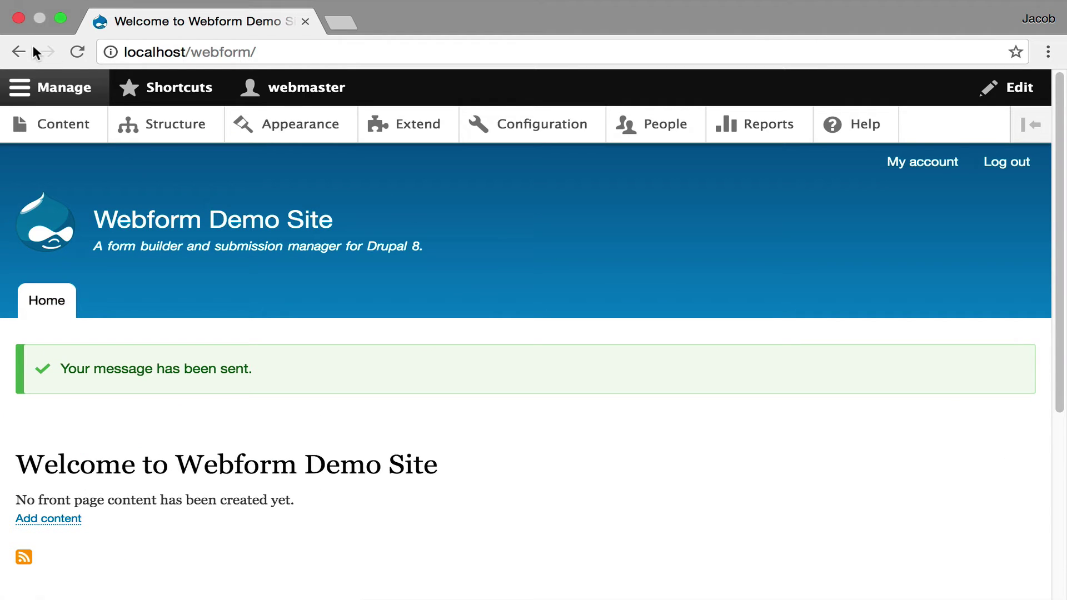
{"action": "left_click", "coordinate": [20, 51]}
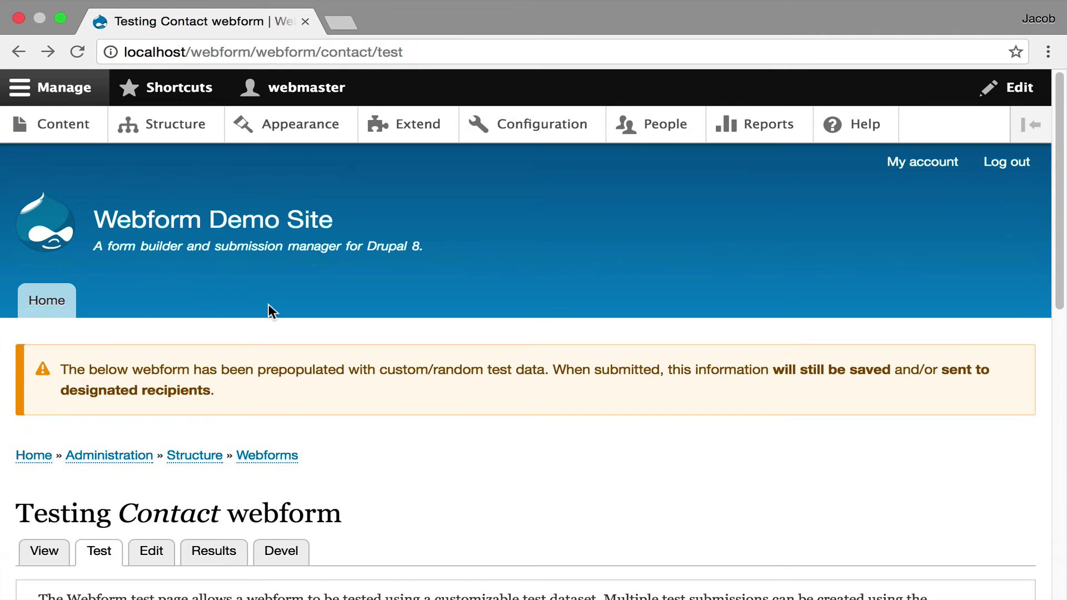
{"action": "left_click", "coordinate": [142, 551]}
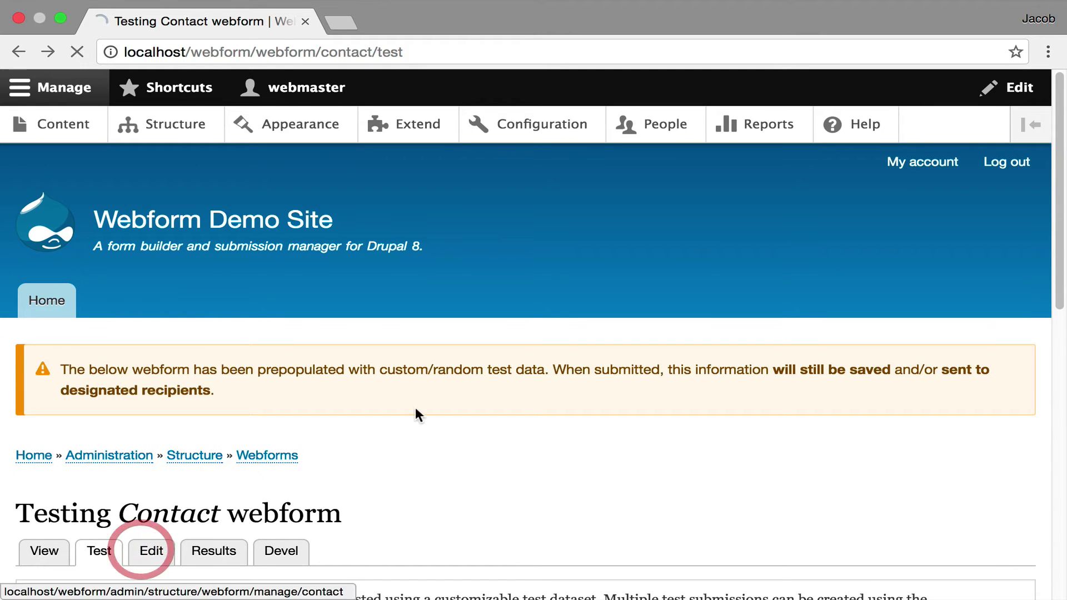
{"action": "left_click", "coordinate": [669, 282]}
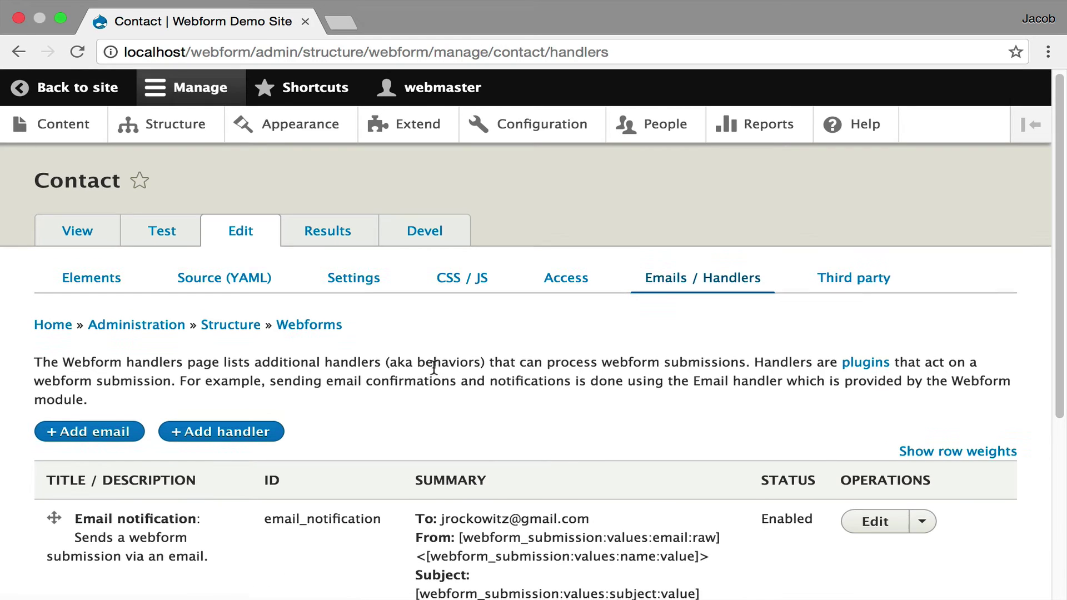
Inspect the Email notification handler's expanded Settings, then close the dialog without saving
{"action": "scroll", "coordinate": [434, 368], "scroll_direction": "down", "scroll_amount": 1}
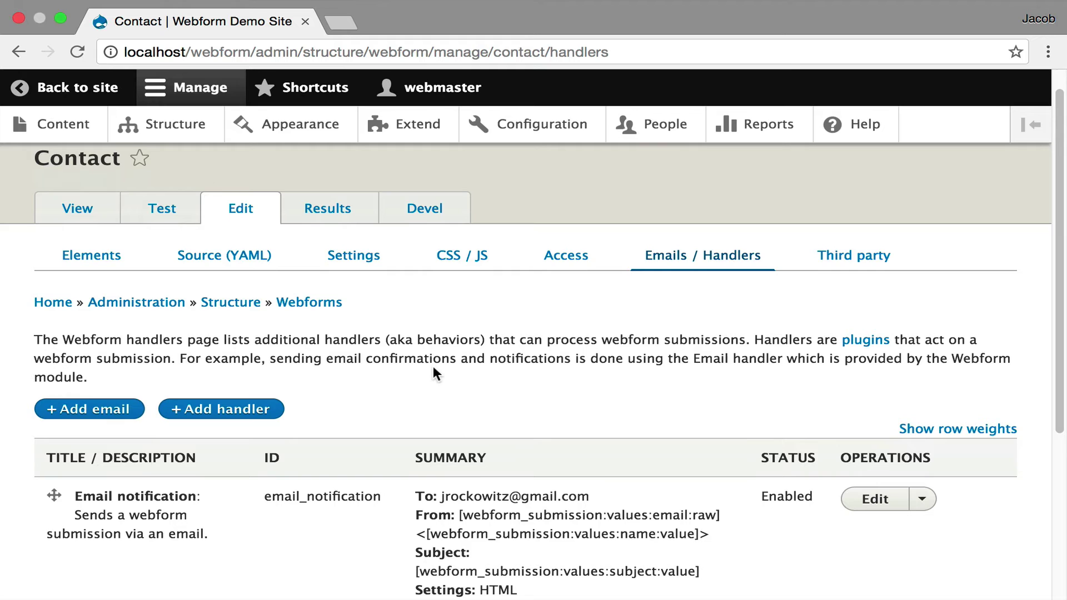
{"action": "scroll", "coordinate": [432, 369], "scroll_direction": "down", "scroll_amount": 3}
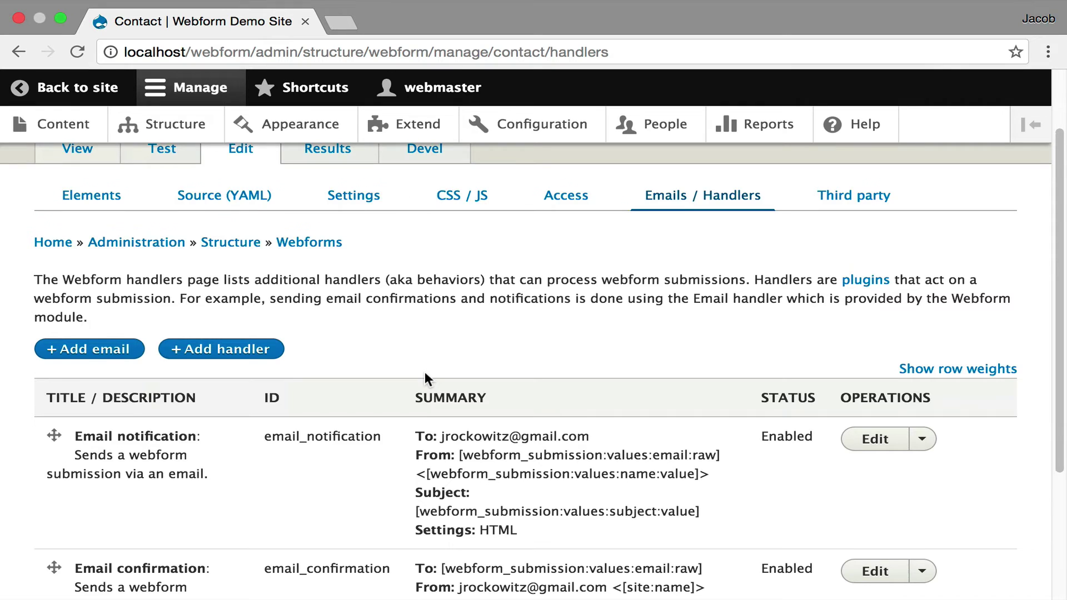
{"action": "scroll", "coordinate": [424, 372], "scroll_direction": "down", "scroll_amount": 5}
{"action": "left_click", "coordinate": [883, 334]}
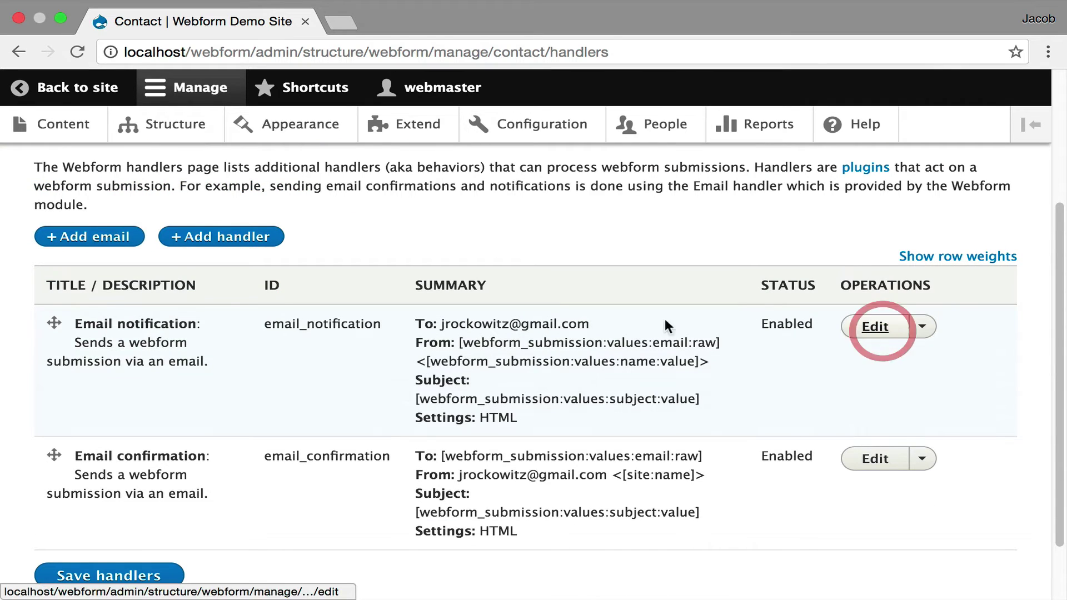
{"action": "scroll", "coordinate": [479, 307], "scroll_direction": "down", "scroll_amount": 3}
{"action": "scroll", "coordinate": [478, 307], "scroll_direction": "down", "scroll_amount": 10}
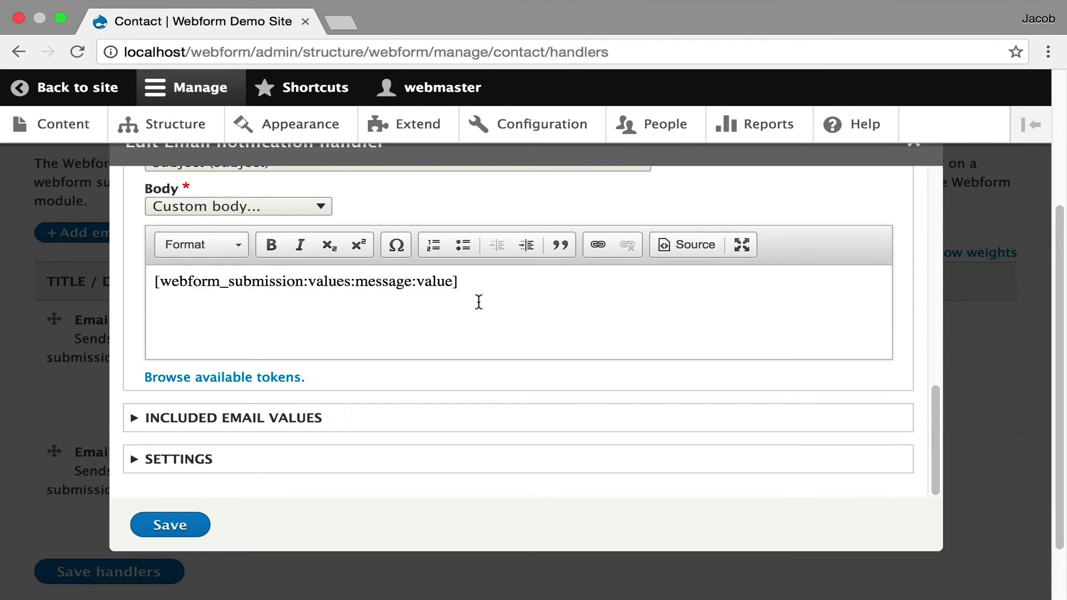
{"action": "left_click", "coordinate": [382, 455]}
{"action": "scroll", "coordinate": [375, 439], "scroll_direction": "down", "scroll_amount": 3}
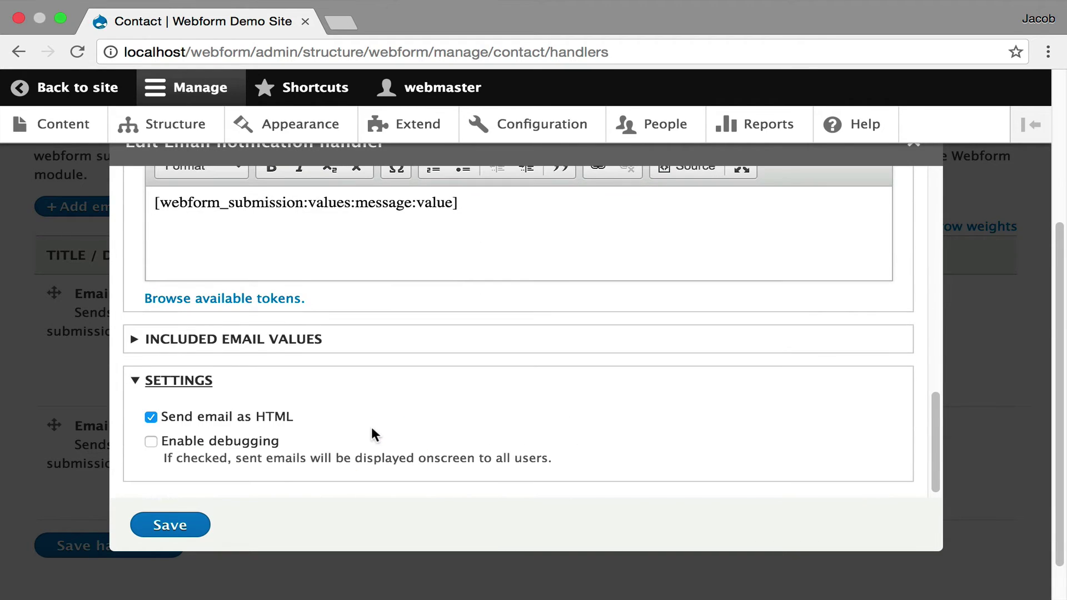
{"action": "scroll", "coordinate": [462, 454], "scroll_direction": "down", "scroll_amount": 1}
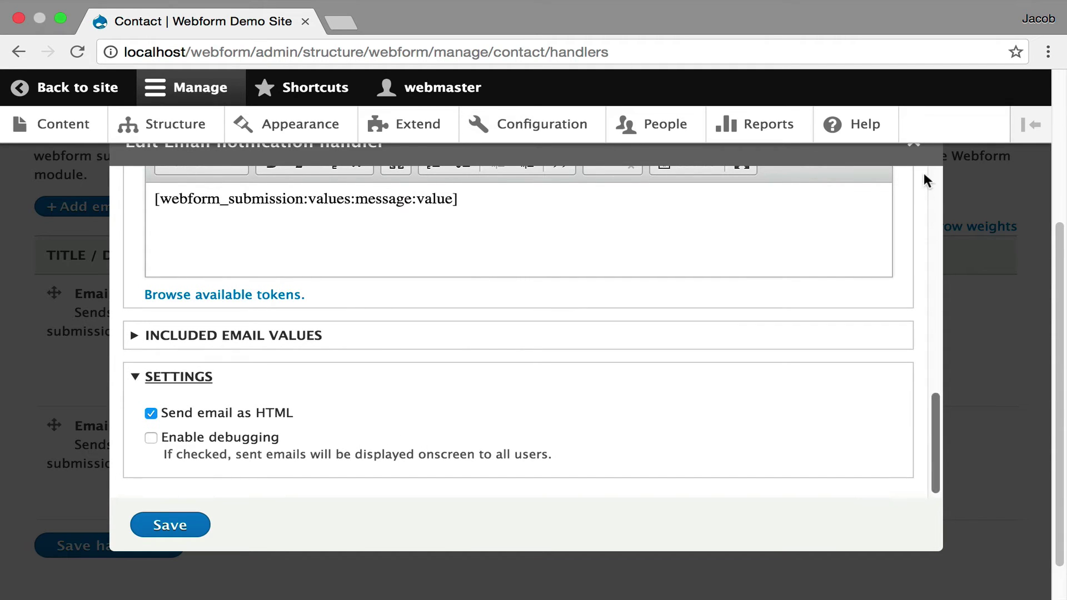
{"action": "left_click", "coordinate": [915, 146]}
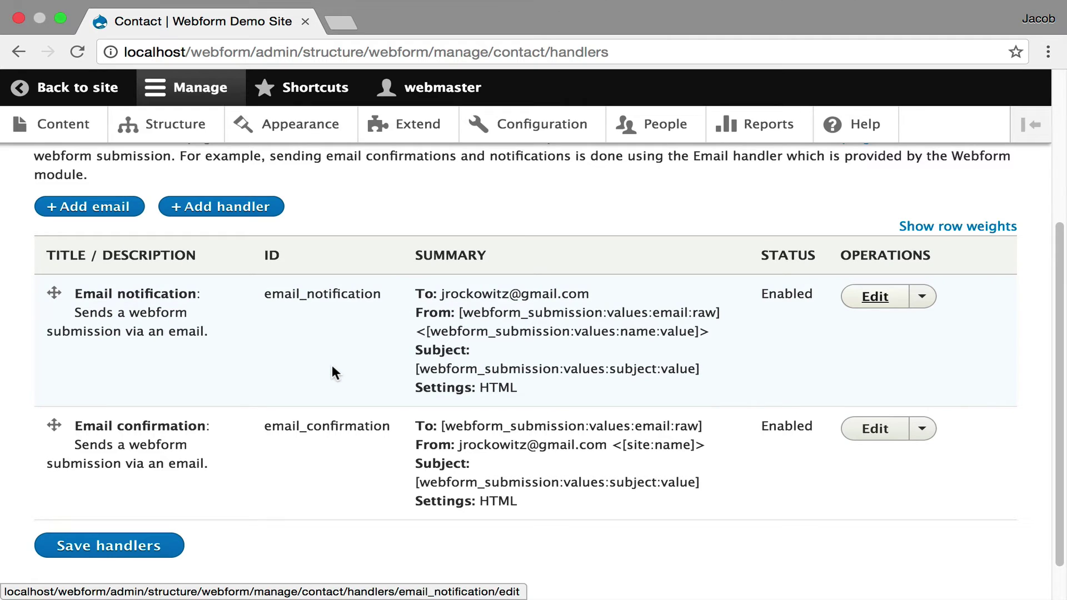
Add and save a Debug handler on the Contact webform
{"action": "left_click", "coordinate": [243, 206]}
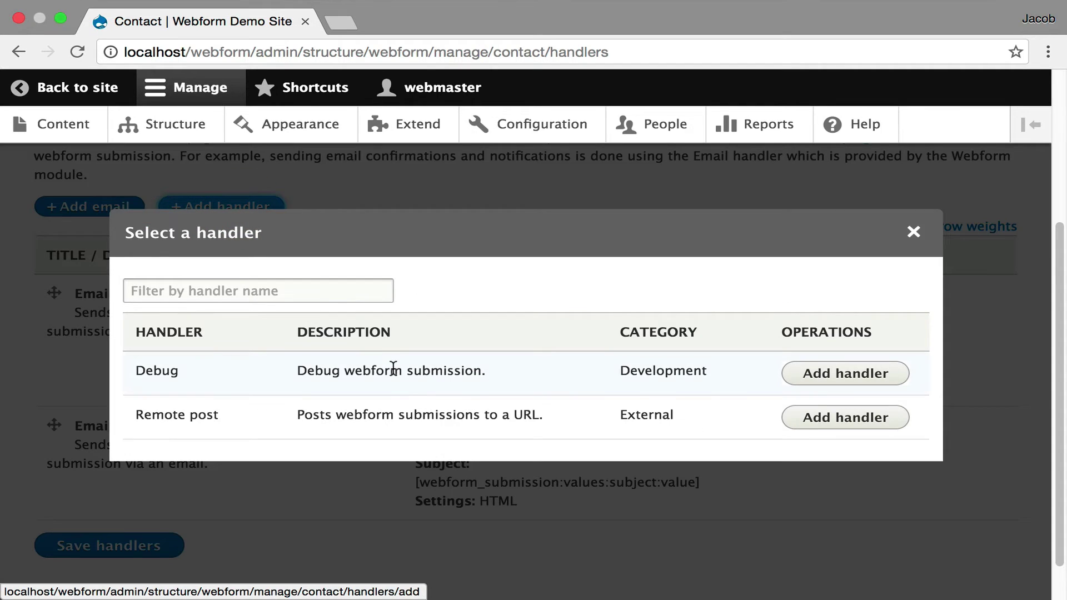
{"action": "left_click", "coordinate": [860, 375]}
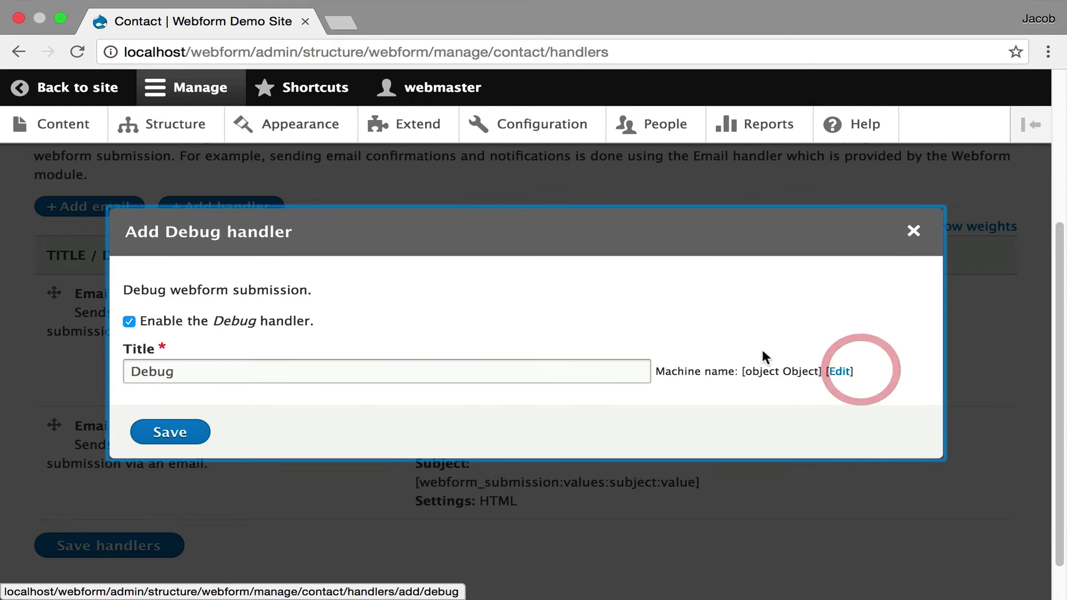
{"action": "left_click", "coordinate": [176, 433]}
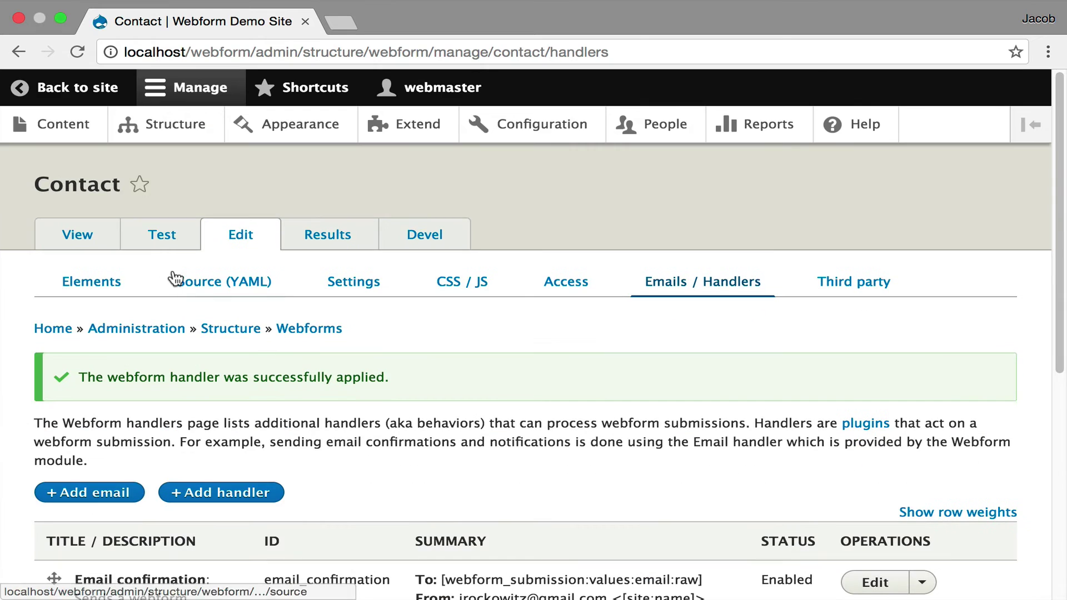
Send a prefilled test message and check the submitted values in the debug output
{"action": "left_click", "coordinate": [159, 234]}
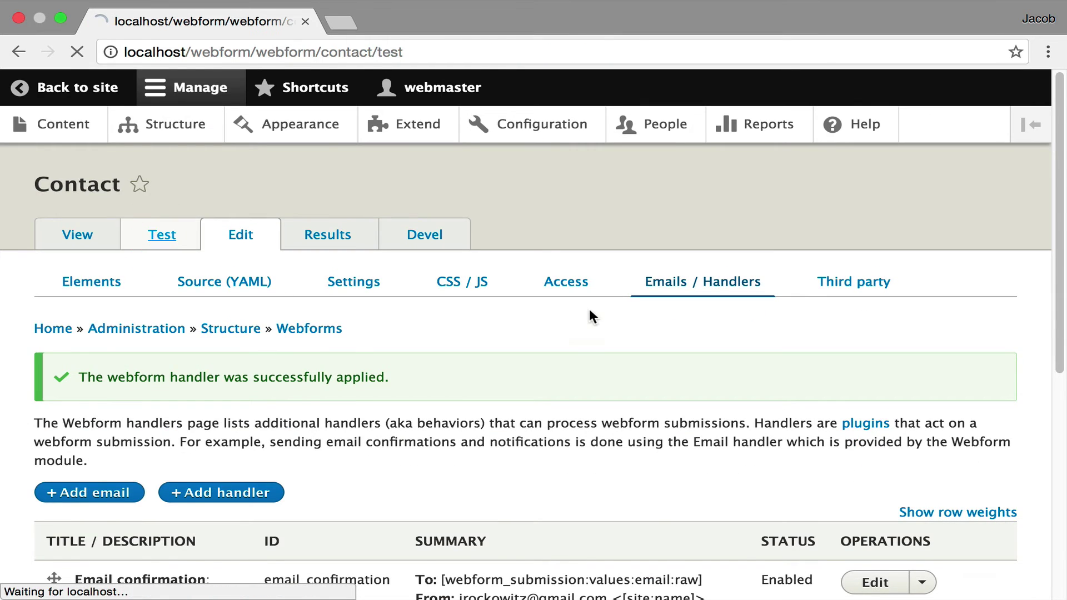
{"action": "scroll", "coordinate": [389, 334], "scroll_direction": "down", "scroll_amount": 7}
{"action": "left_click", "coordinate": [89, 433]}
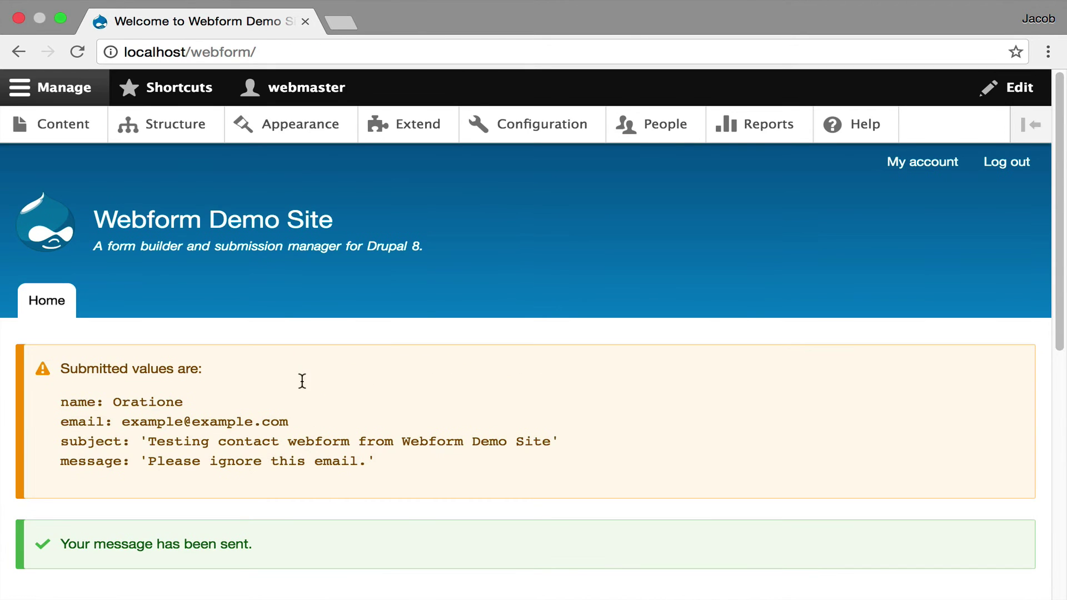
{"action": "left_click_drag", "start_coordinate": [51, 389], "coordinate": [386, 460]}
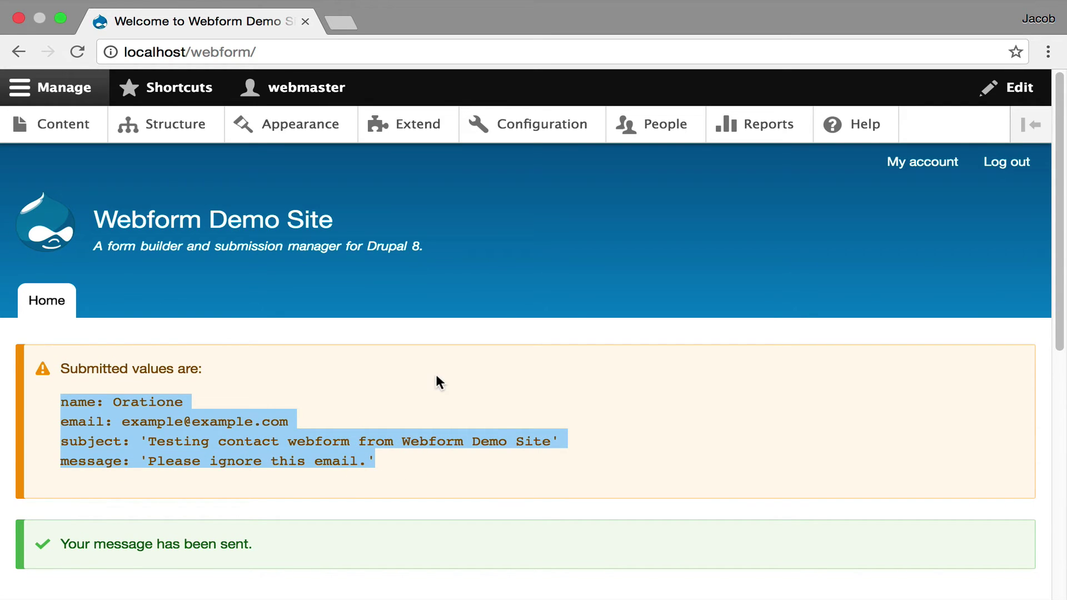
{"action": "scroll", "coordinate": [436, 378], "scroll_direction": "down", "scroll_amount": 3}
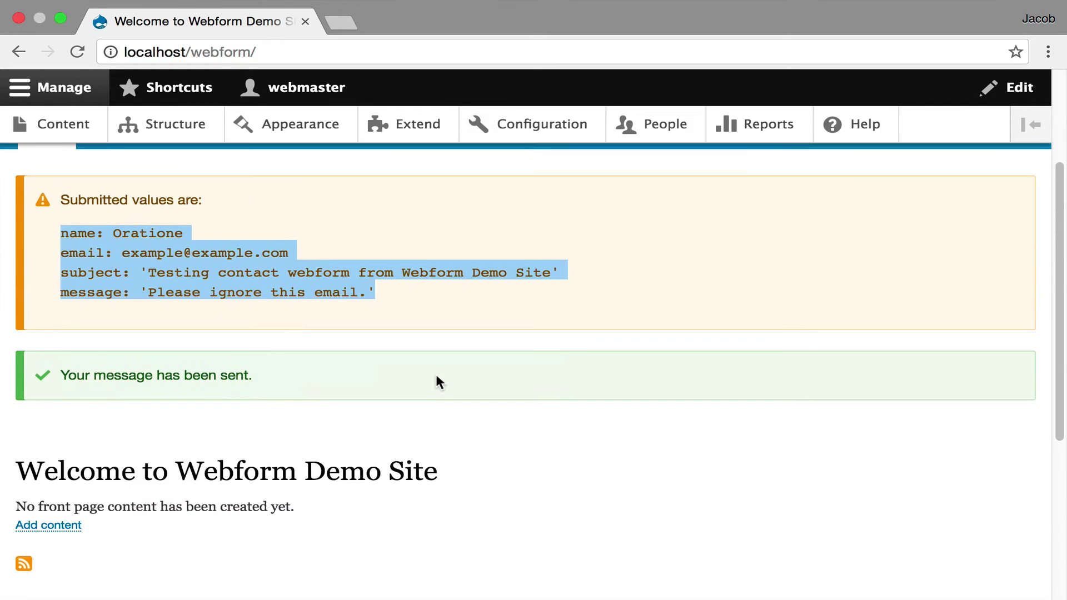
{"action": "left_click", "coordinate": [19, 53]}
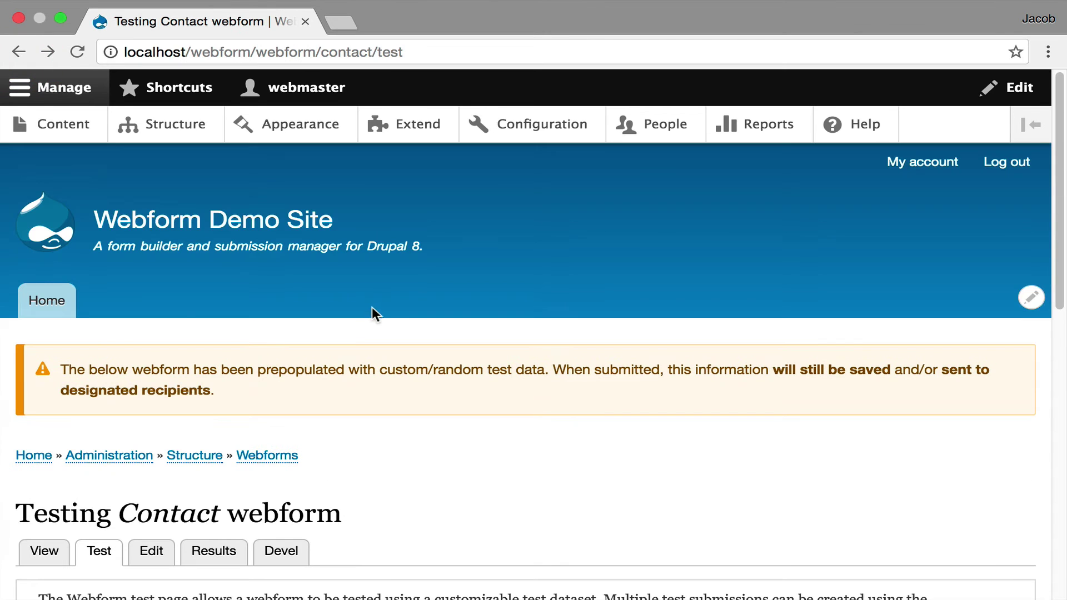
Add a Remote post handler from the Contact form's Emails / Handlers page
{"action": "left_click", "coordinate": [151, 553]}
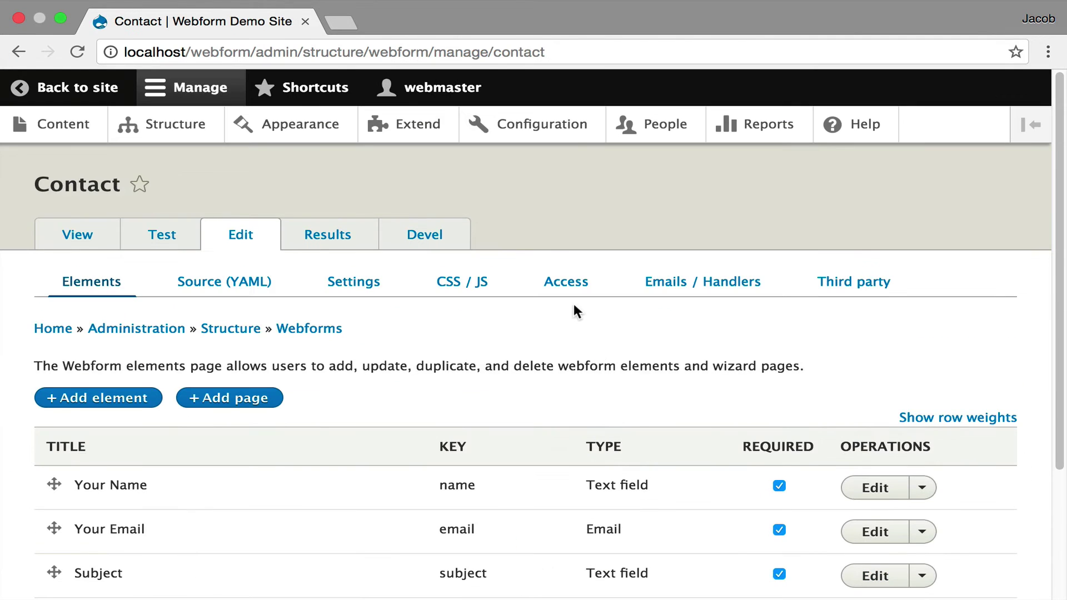
{"action": "left_click", "coordinate": [680, 285]}
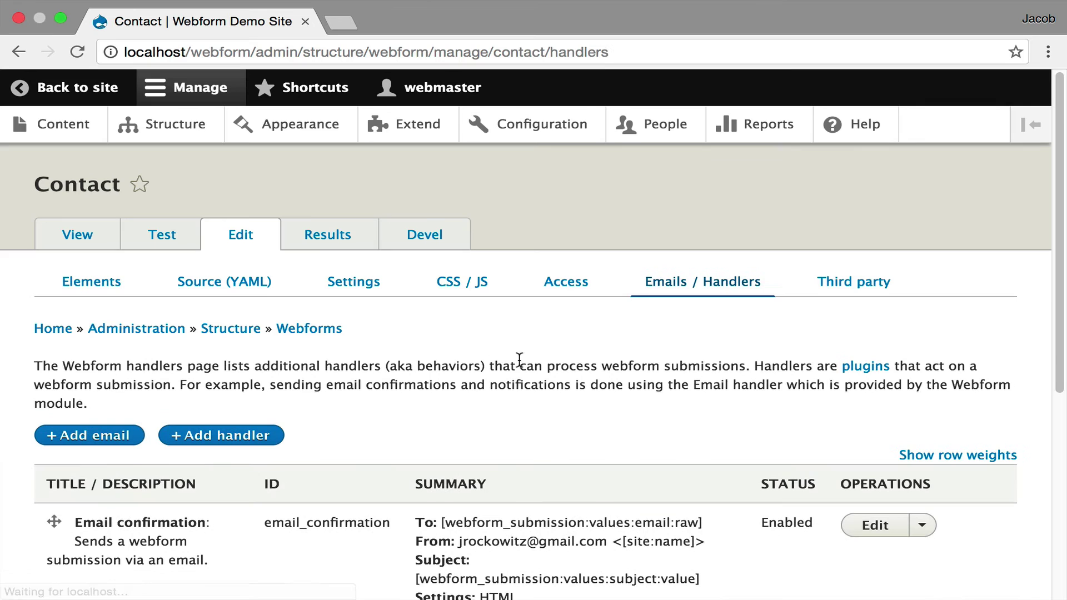
{"action": "left_click", "coordinate": [234, 439]}
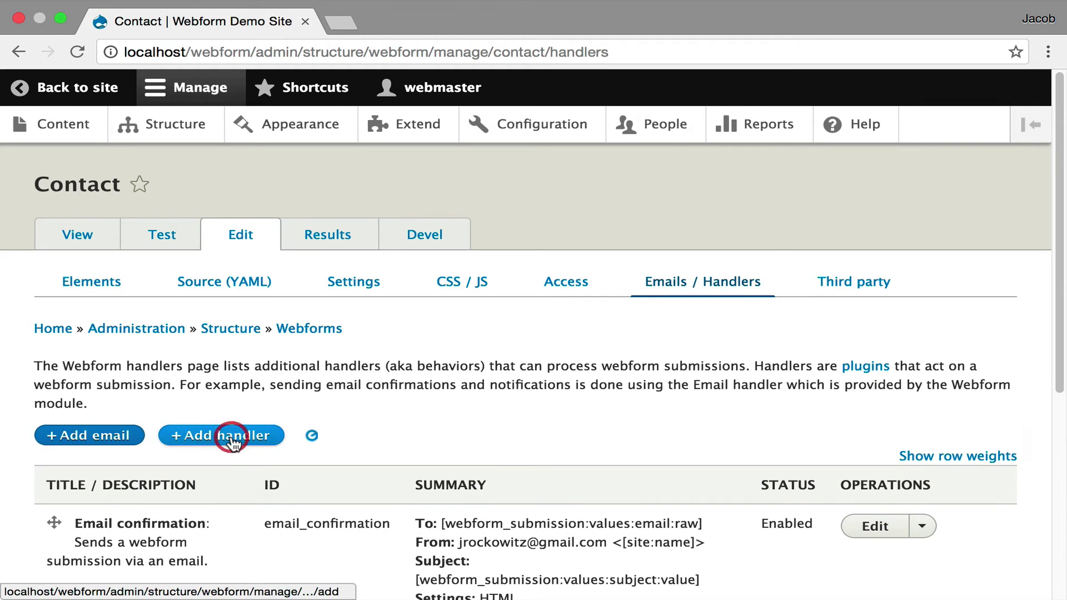
{"action": "left_click", "coordinate": [821, 397]}
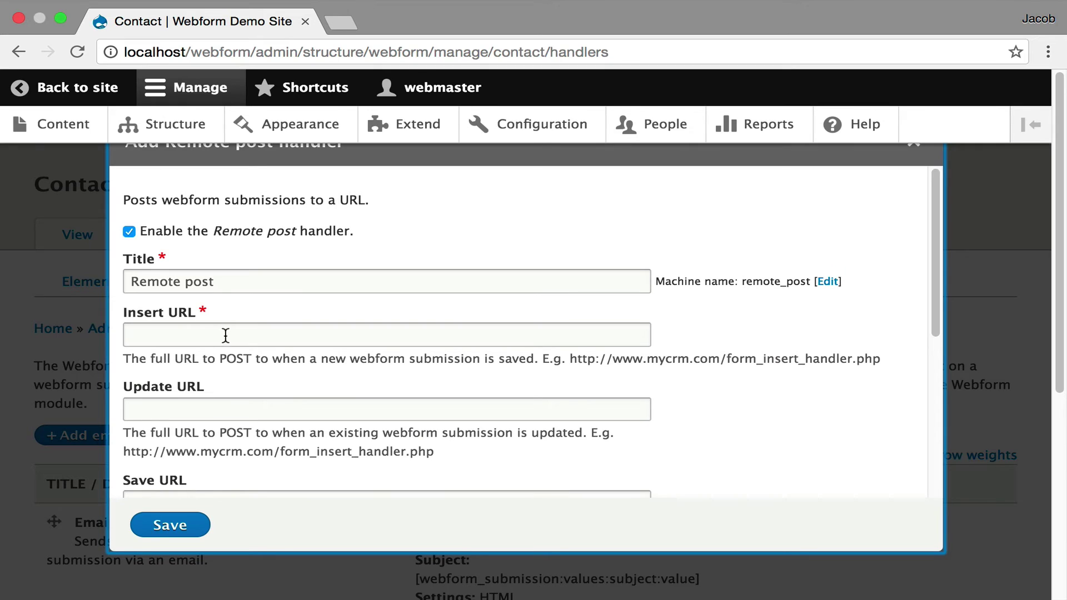
{"action": "left_click", "coordinate": [225, 335]}
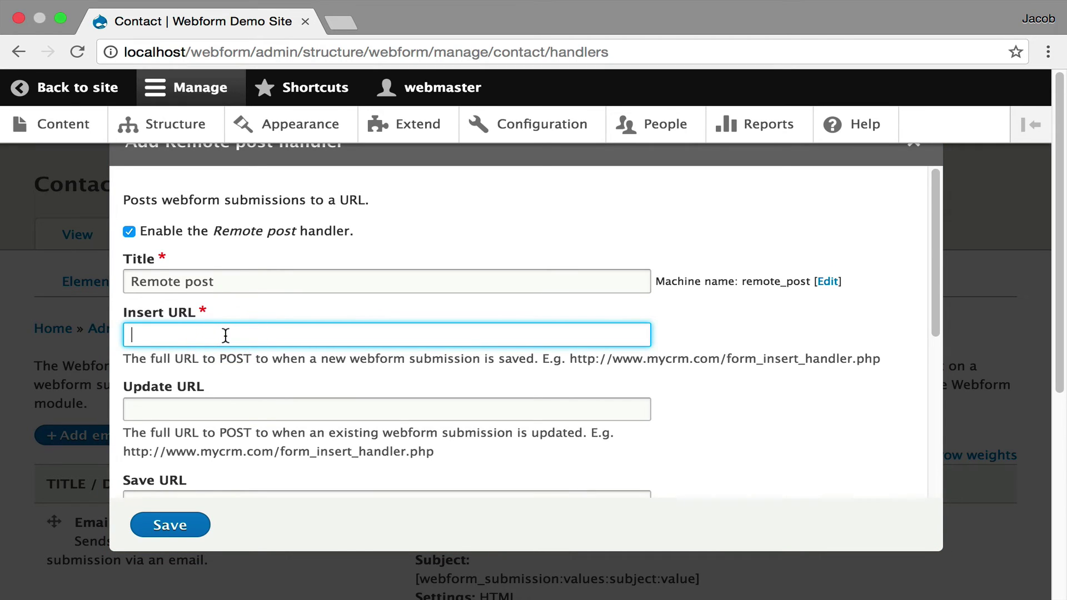
{"action": "type", "text": "h"}
{"action": "key", "text": "Down"}
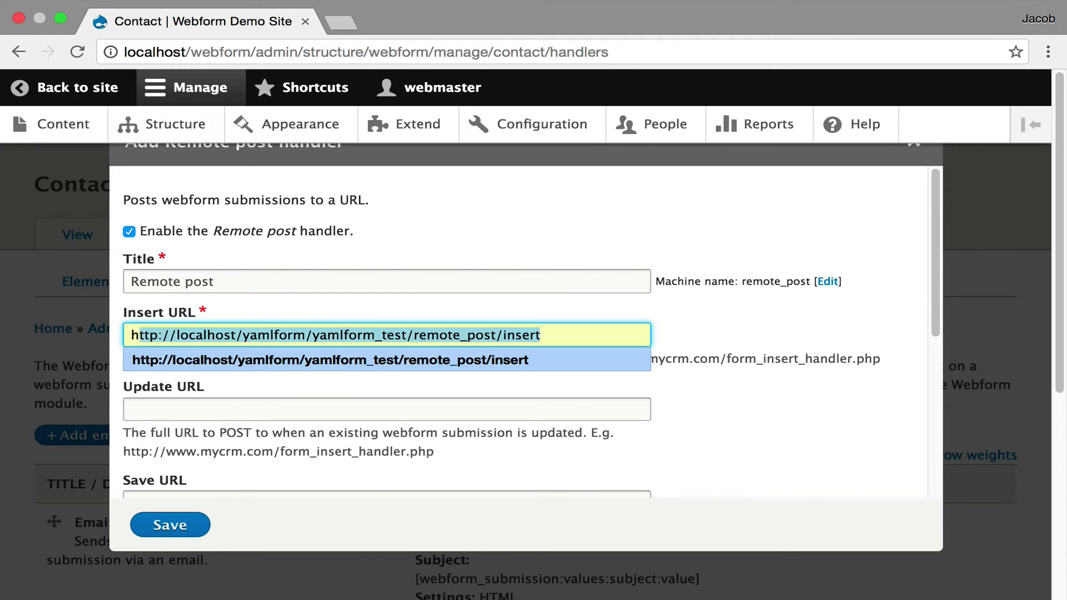
{"action": "key", "text": "Return"}
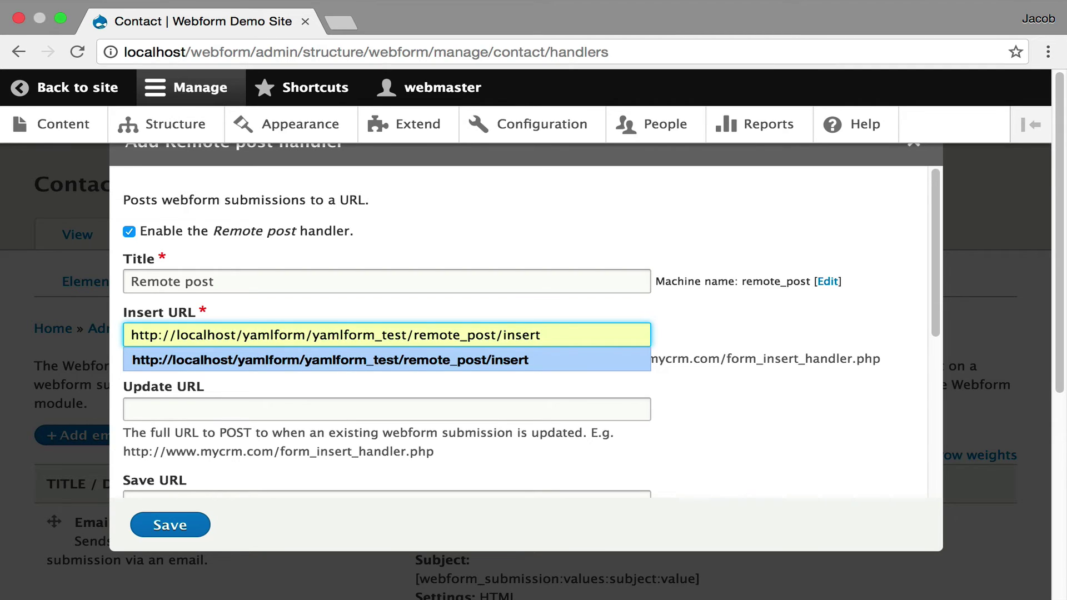
{"action": "left_click", "coordinate": [824, 384]}
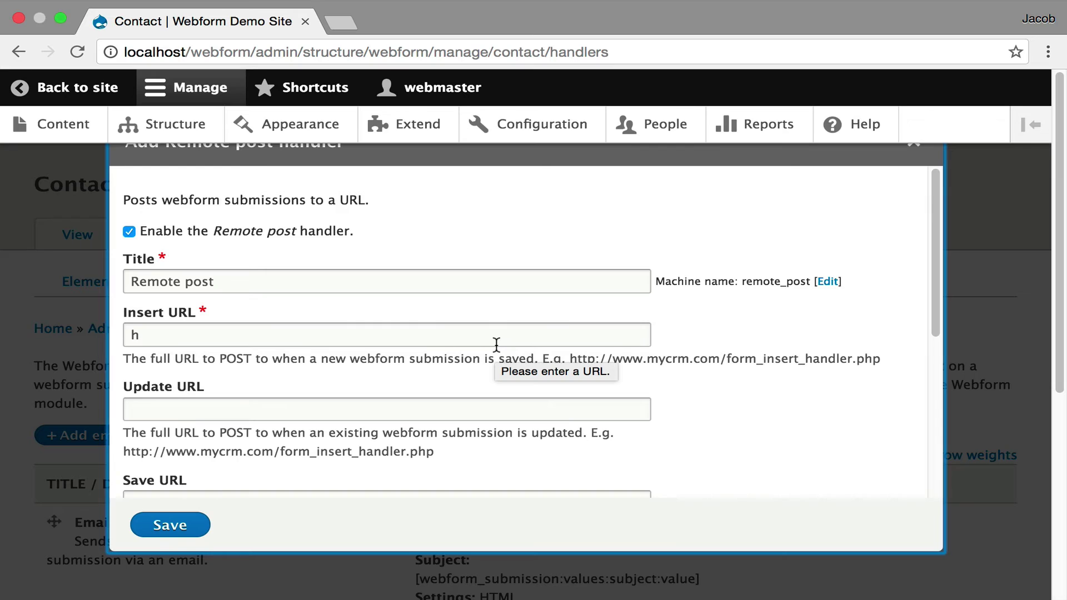
{"action": "left_click", "coordinate": [365, 334]}
{"action": "type", "text": "t"}
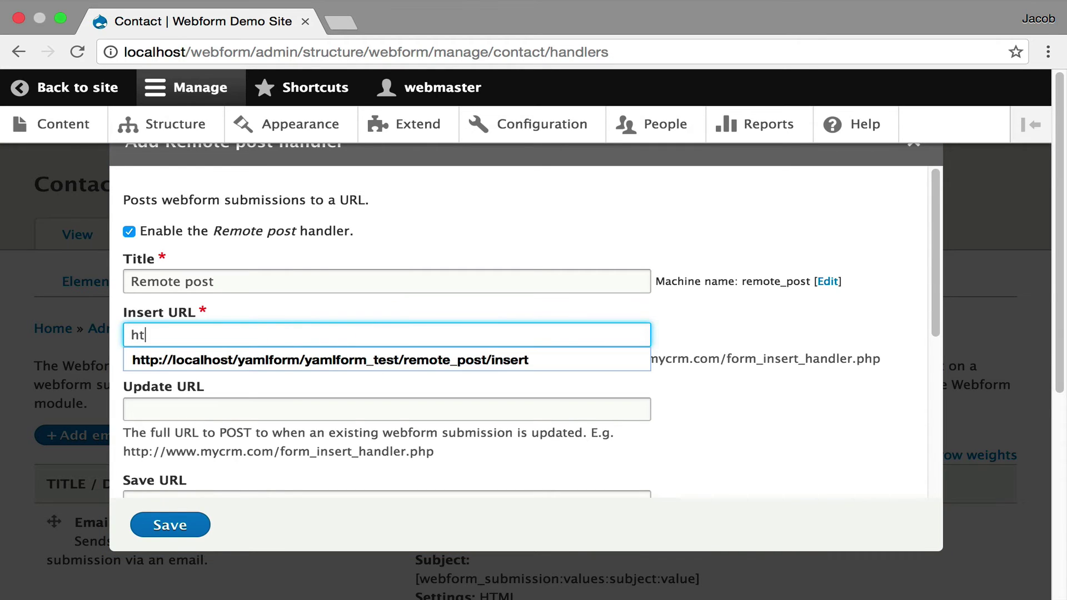
{"action": "key", "text": "Down"}
{"action": "key", "text": "Return"}
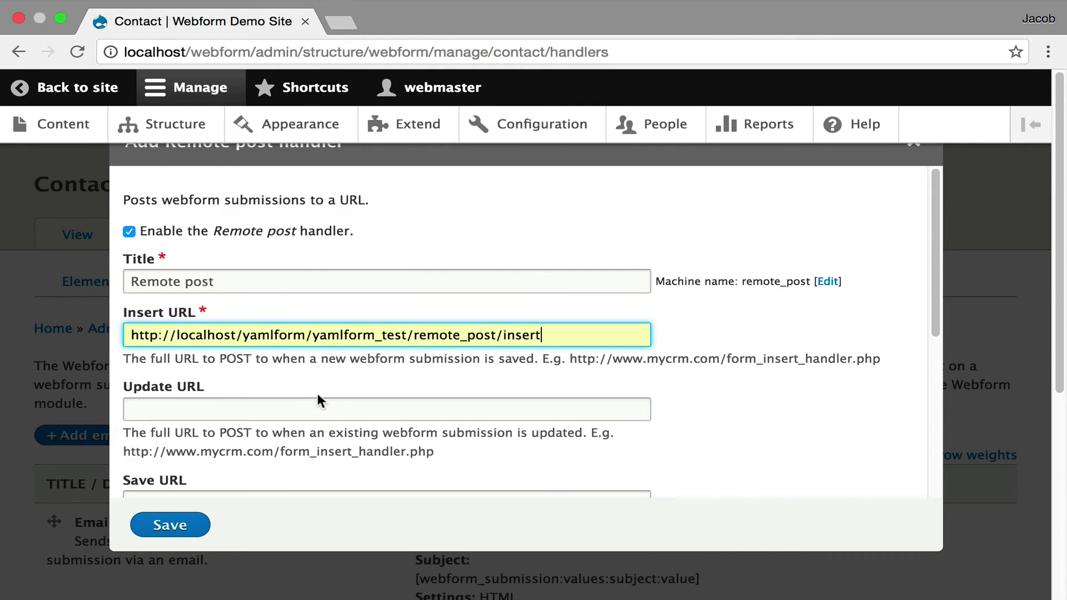
{"action": "scroll", "coordinate": [318, 400], "scroll_direction": "down", "scroll_amount": 1}
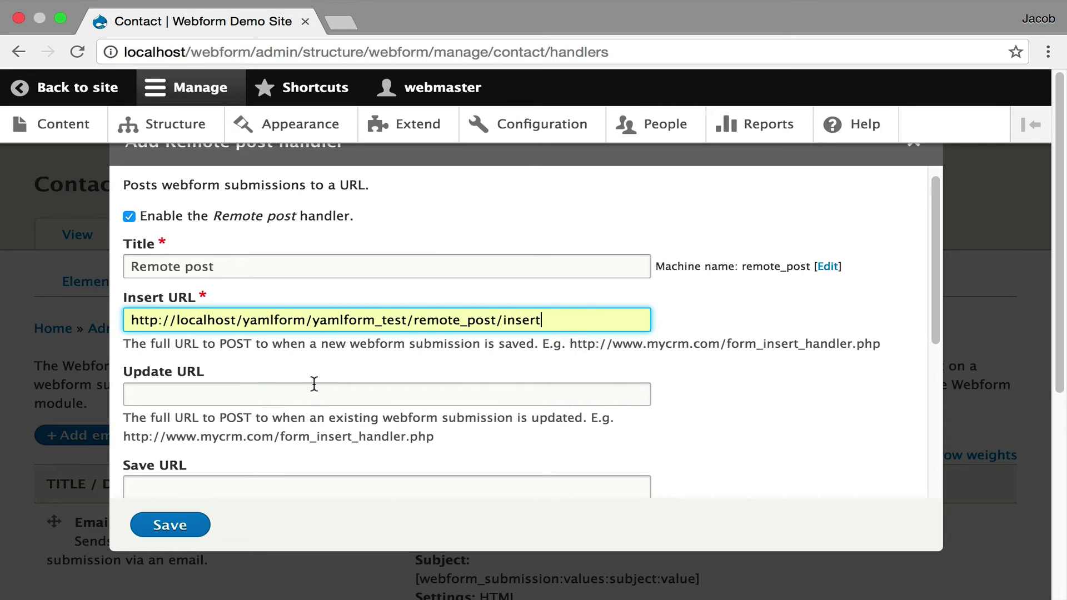
{"action": "scroll", "coordinate": [316, 389], "scroll_direction": "down", "scroll_amount": 5}
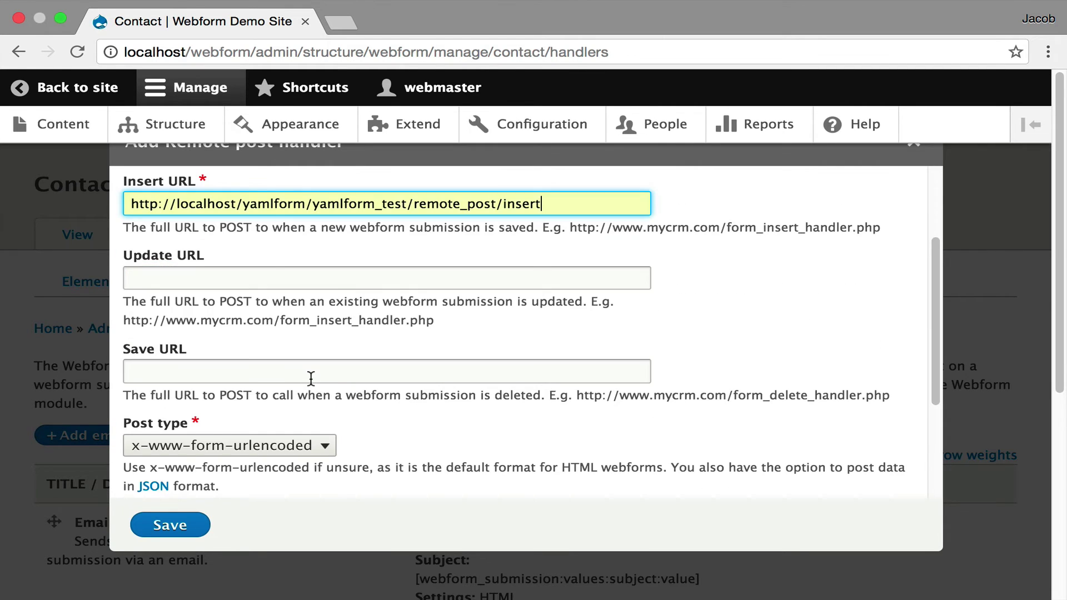
{"action": "scroll", "coordinate": [313, 382], "scroll_direction": "down", "scroll_amount": 3}
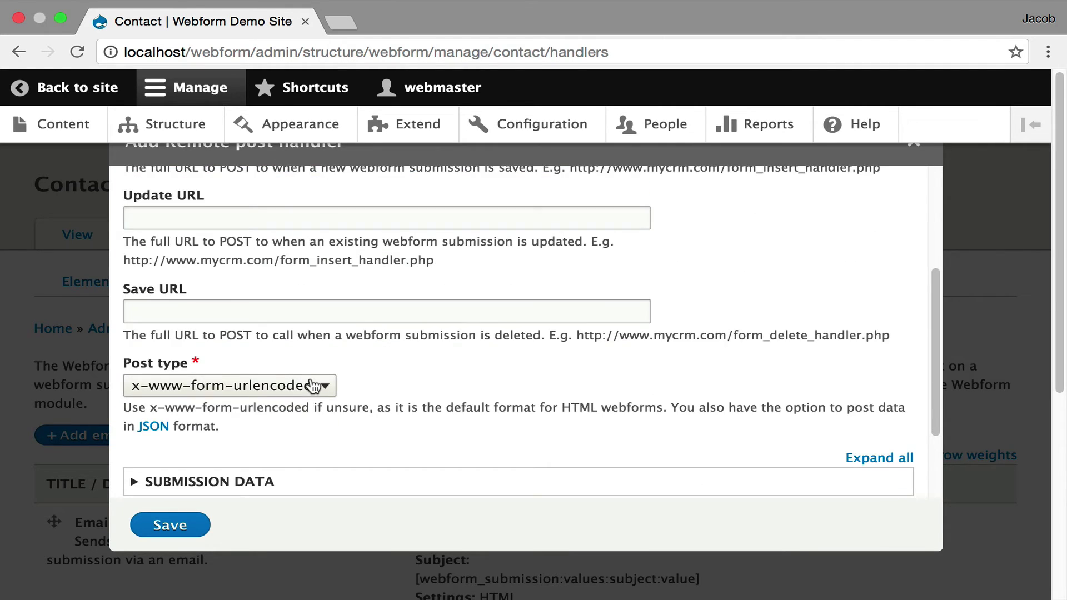
Confirm Your Name, Your Email, Subject and Message are ticked as submission data, then collapse the list
{"action": "scroll", "coordinate": [442, 378], "scroll_direction": "down", "scroll_amount": 5}
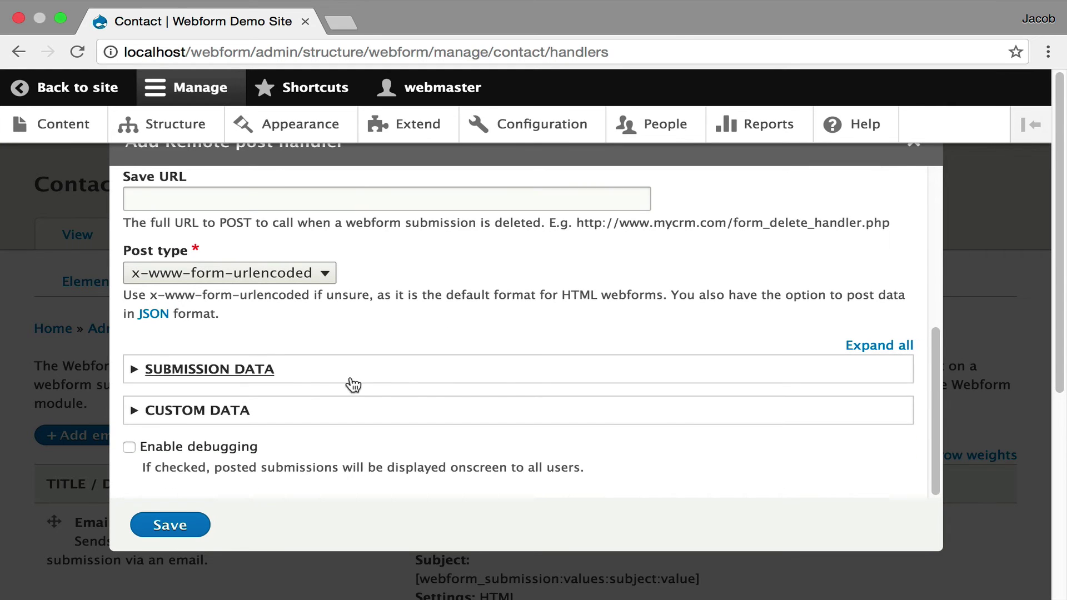
{"action": "left_click", "coordinate": [274, 374]}
{"action": "scroll", "coordinate": [332, 371], "scroll_direction": "down", "scroll_amount": 20}
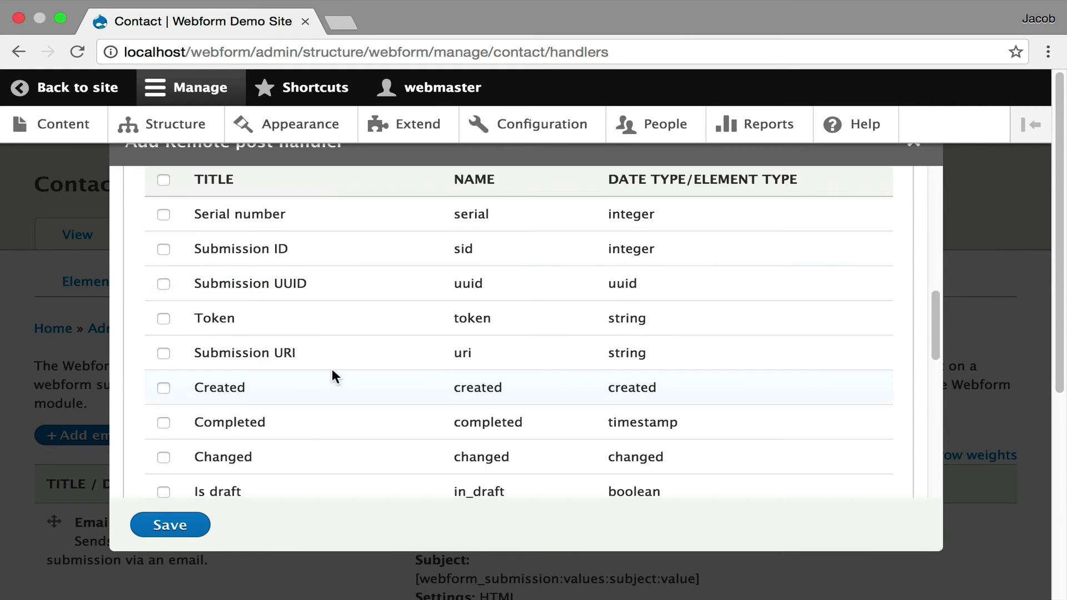
{"action": "scroll", "coordinate": [331, 369], "scroll_direction": "down", "scroll_amount": 5}
{"action": "scroll", "coordinate": [332, 369], "scroll_direction": "down", "scroll_amount": 4}
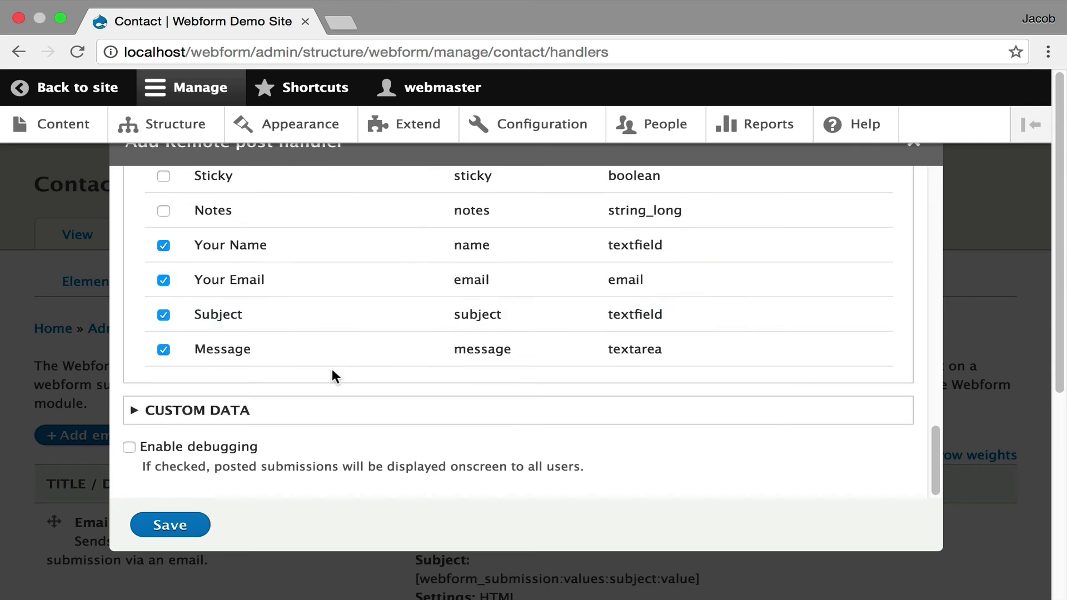
{"action": "scroll", "coordinate": [332, 369], "scroll_direction": "up", "scroll_amount": 2}
{"action": "scroll", "coordinate": [332, 371], "scroll_direction": "up", "scroll_amount": 8}
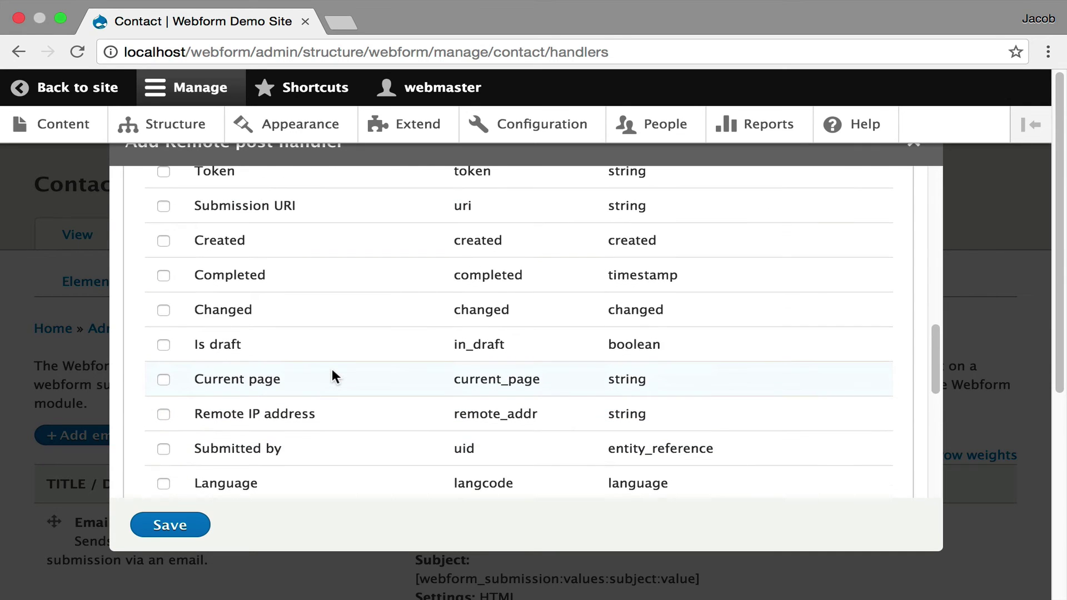
{"action": "scroll", "coordinate": [332, 377], "scroll_direction": "down", "scroll_amount": 5}
{"action": "scroll", "coordinate": [331, 376], "scroll_direction": "up", "scroll_amount": 20}
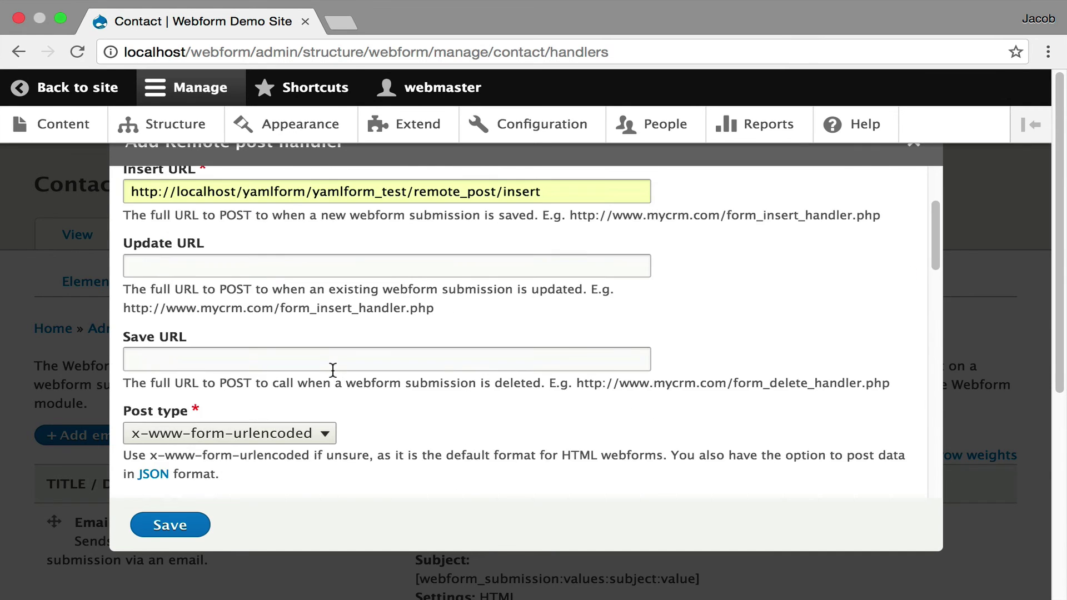
{"action": "scroll", "coordinate": [323, 376], "scroll_direction": "down", "scroll_amount": 2}
{"action": "scroll", "coordinate": [324, 376], "scroll_direction": "down", "scroll_amount": 2}
{"action": "left_click", "coordinate": [351, 358]}
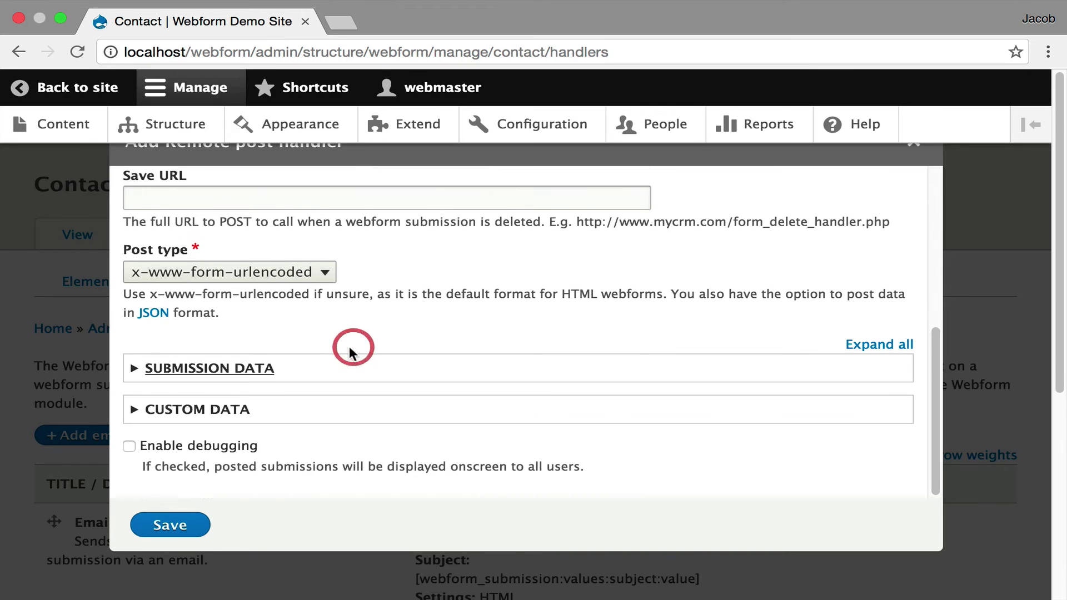
Add an api_key line with the key value to the handler's custom data
{"action": "left_click", "coordinate": [310, 412]}
{"action": "scroll", "coordinate": [294, 412], "scroll_direction": "down", "scroll_amount": 2}
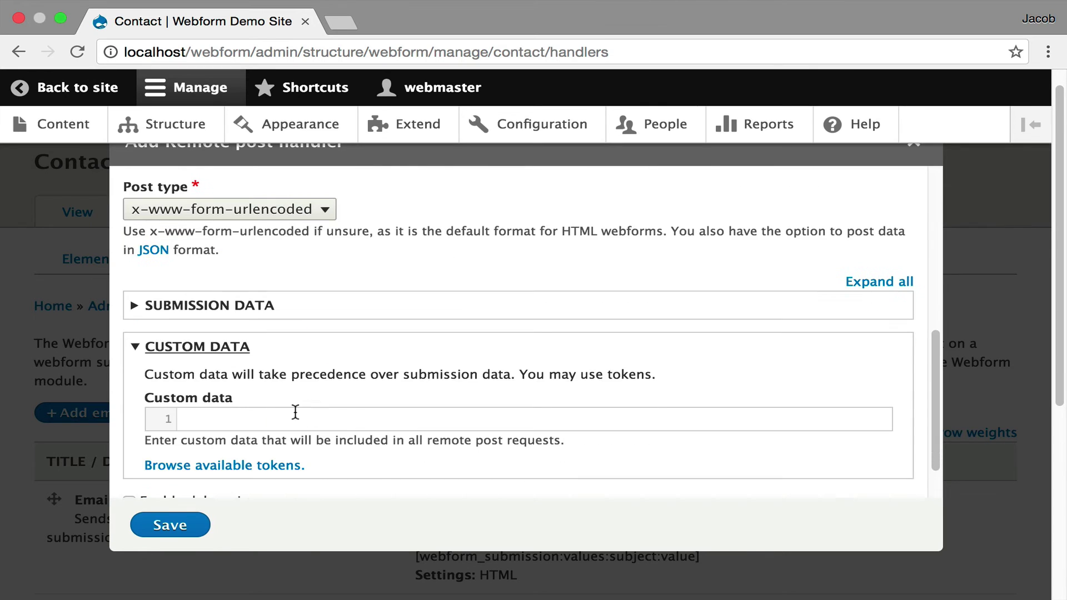
{"action": "type", "text": "api_keuy"}
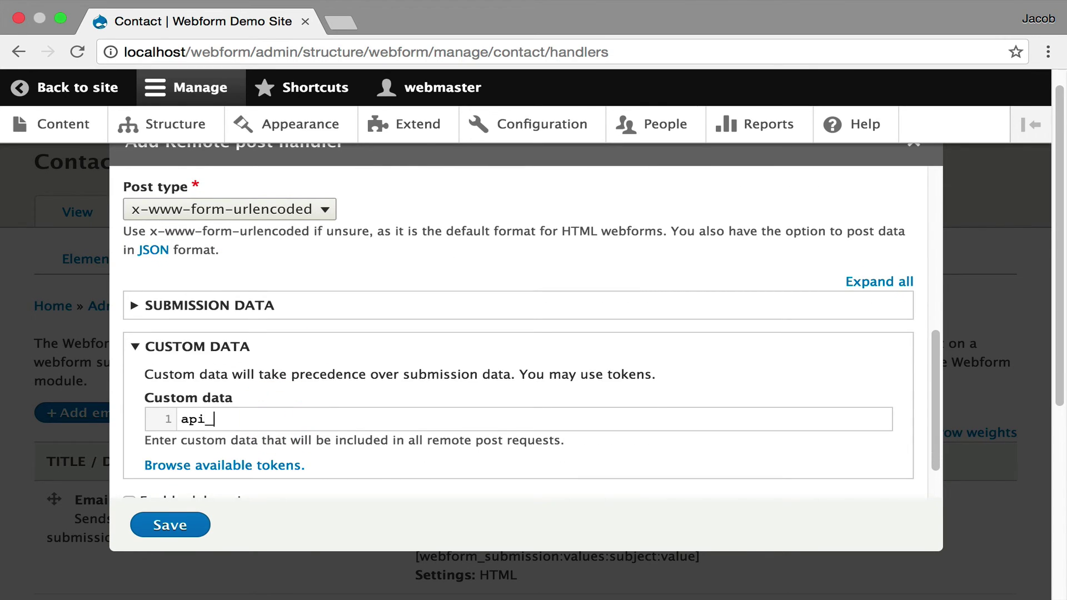
{"action": "key", "text": "BackSpace"}
{"action": "key", "text": "BackSpace"}
{"action": "type", "text": "y: !@#$%^"}
{"action": "key", "text": "alt+shift+Left"}
{"action": "key", "text": "alt+shift+Left"}
{"action": "key", "text": "shift+Right"}
{"action": "key", "text": "shift+Right"}
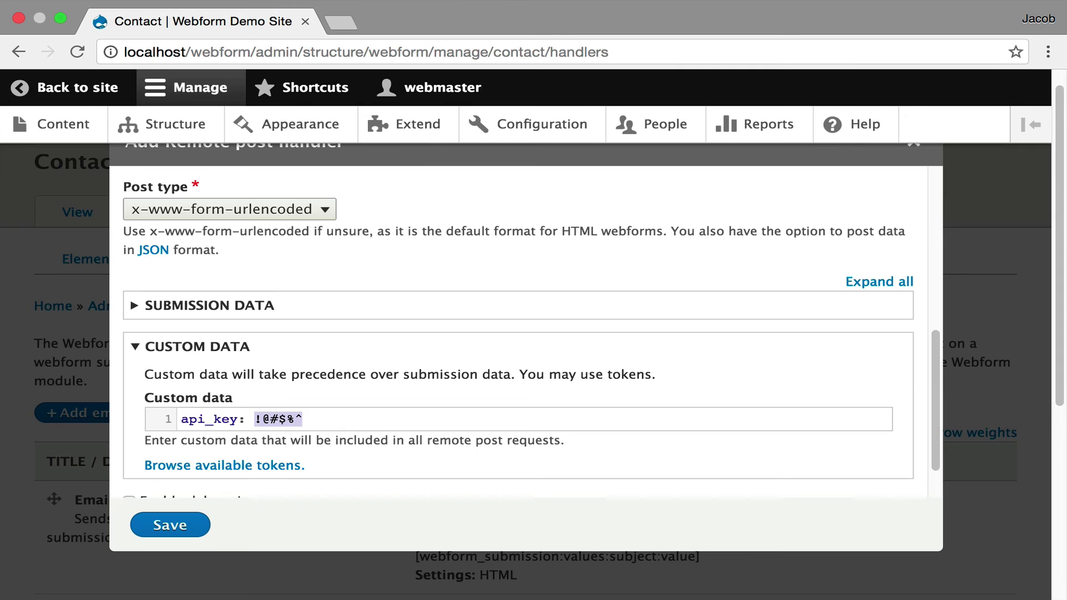
{"action": "type", "text": "123456"}
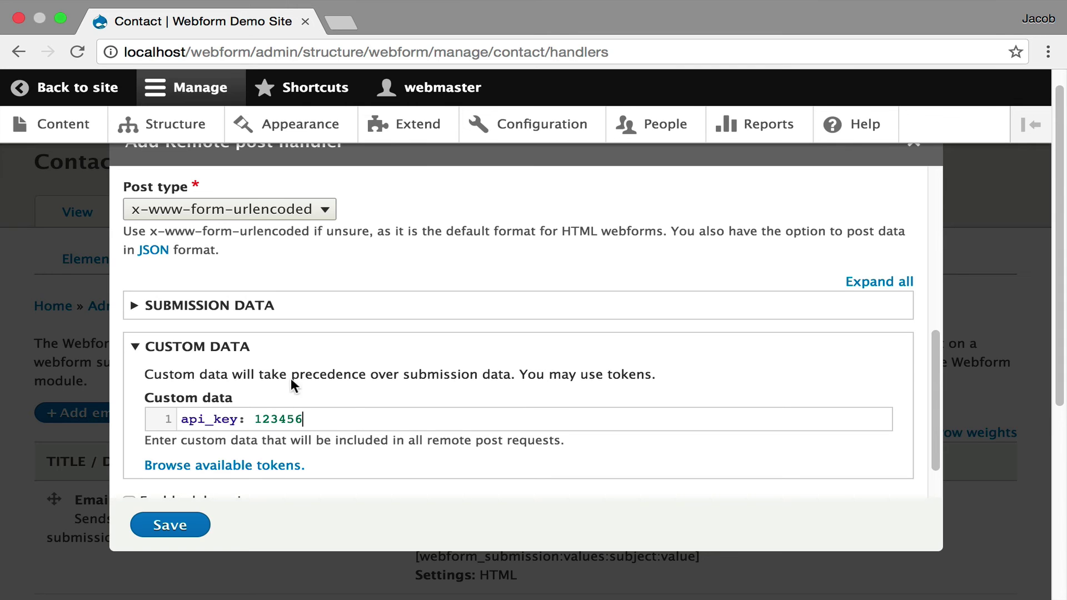
Enable debugging and save the remote post handler
{"action": "scroll", "coordinate": [469, 411], "scroll_direction": "down", "scroll_amount": 2}
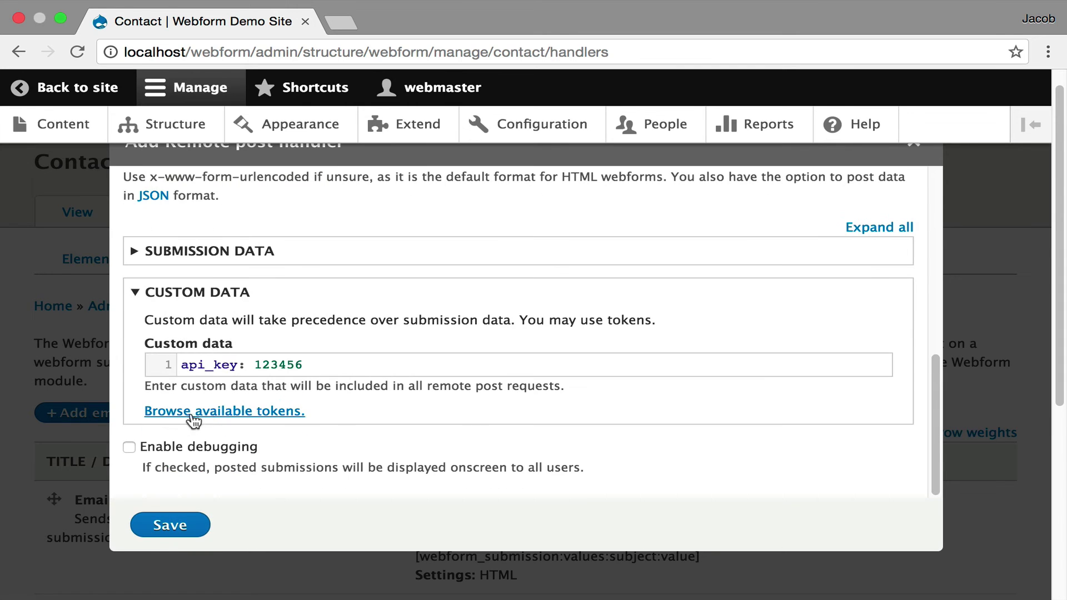
{"action": "left_click", "coordinate": [183, 445]}
{"action": "left_click", "coordinate": [176, 527]}
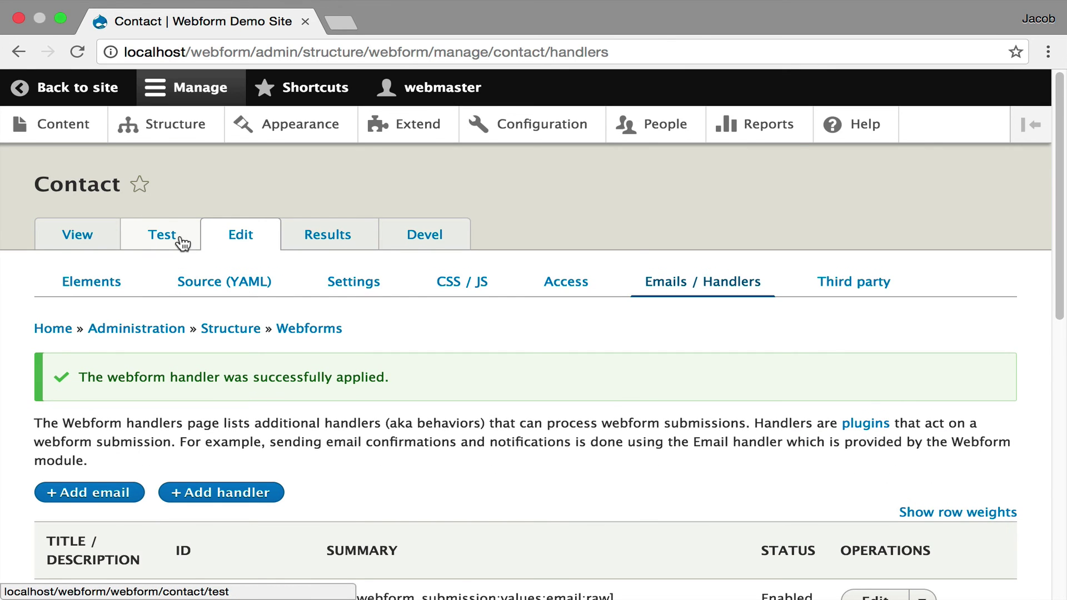
Send a test message from the Contact form's Test page
{"action": "left_click", "coordinate": [176, 238]}
{"action": "scroll", "coordinate": [559, 384], "scroll_direction": "down", "scroll_amount": 10}
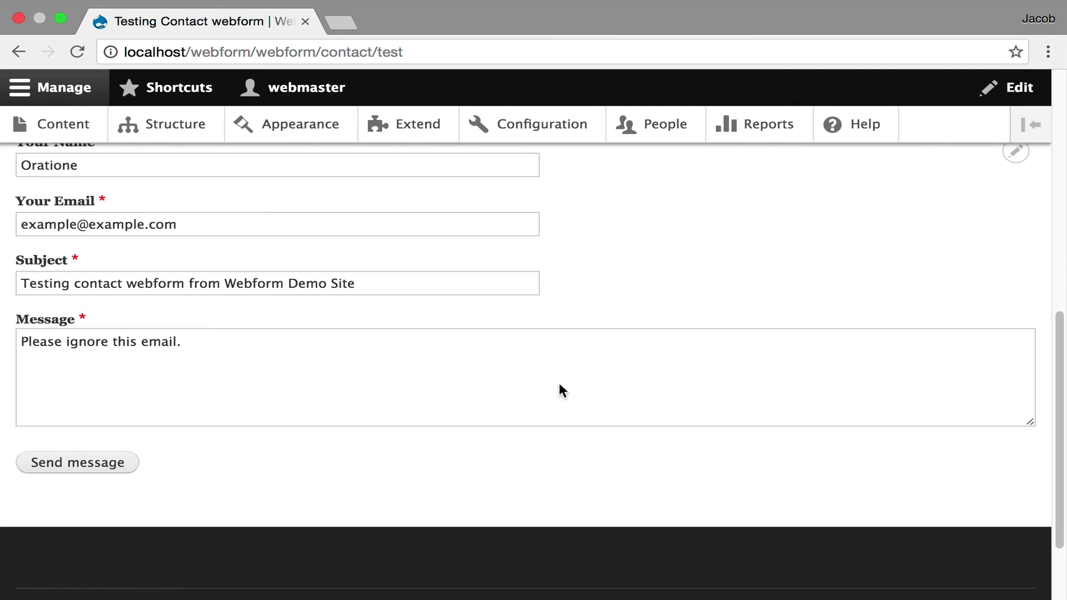
{"action": "left_click", "coordinate": [98, 461]}
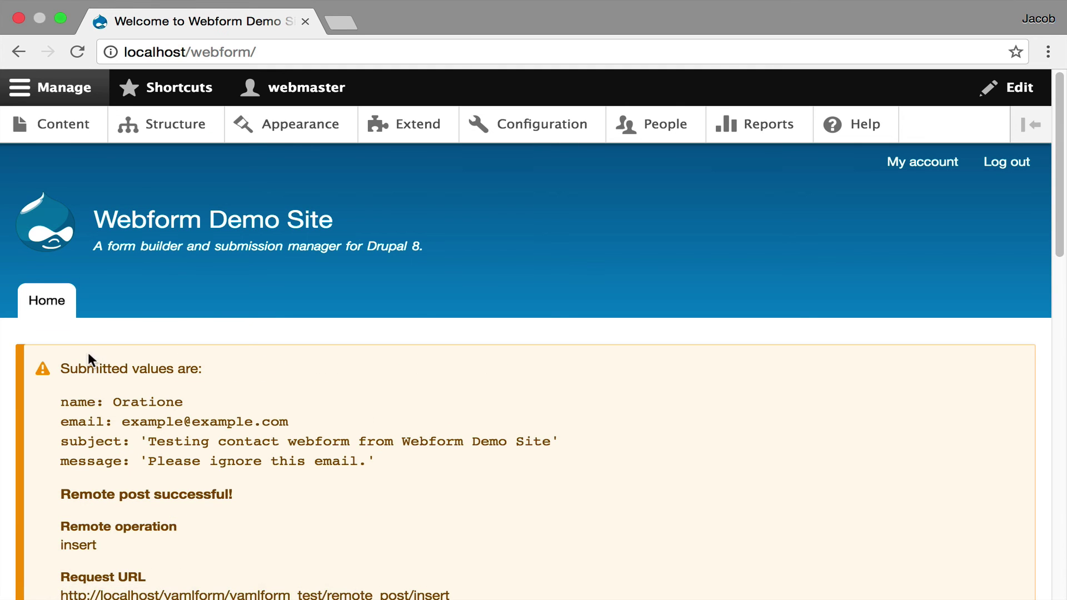
{"action": "left_click_drag", "start_coordinate": [79, 369], "coordinate": [281, 460]}
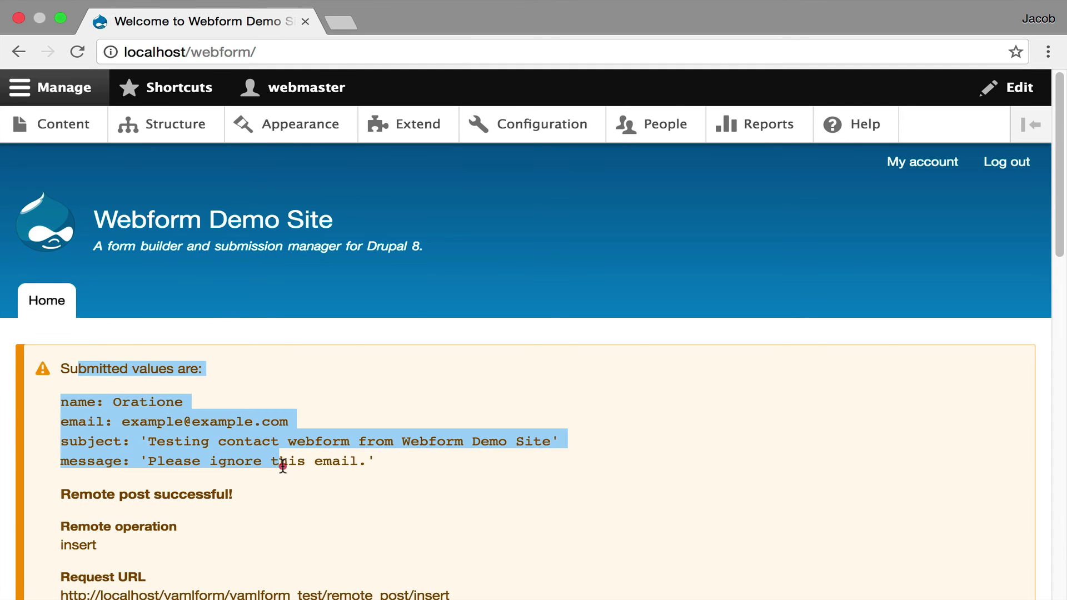
{"action": "scroll", "coordinate": [278, 454], "scroll_direction": "down", "scroll_amount": 1}
{"action": "scroll", "coordinate": [279, 453], "scroll_direction": "down", "scroll_amount": 5}
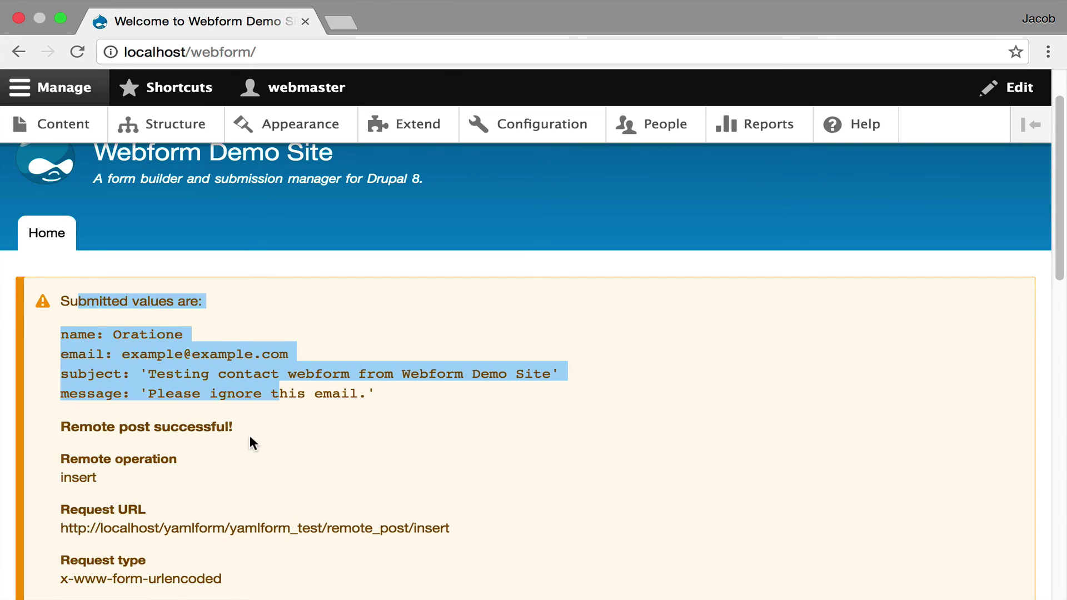
{"action": "scroll", "coordinate": [250, 439], "scroll_direction": "down", "scroll_amount": 5}
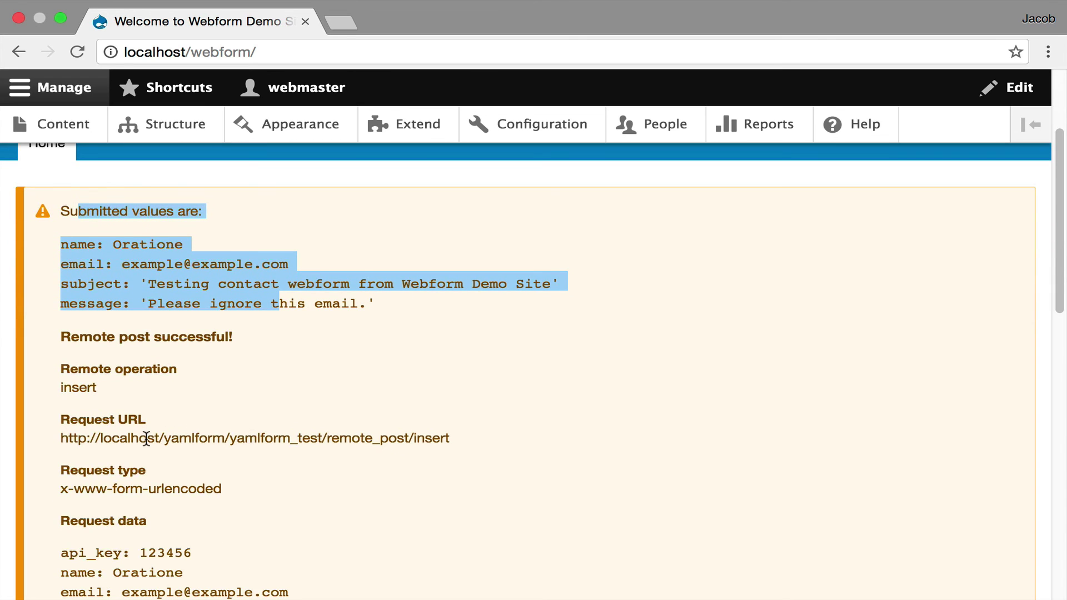
{"action": "scroll", "coordinate": [146, 439], "scroll_direction": "down", "scroll_amount": 3}
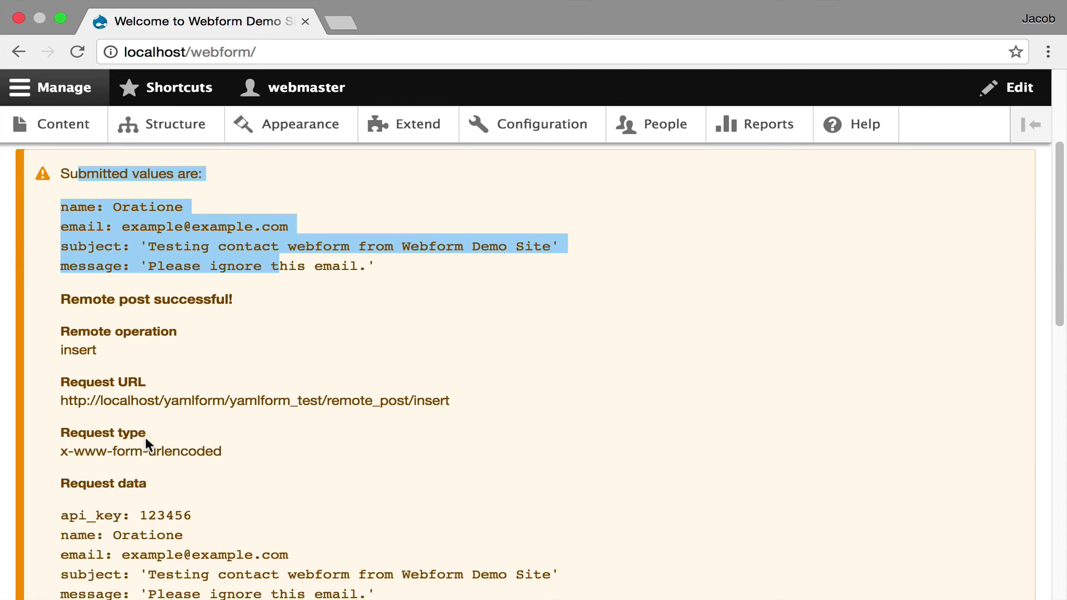
{"action": "left_click_drag", "start_coordinate": [165, 450], "coordinate": [165, 474]}
{"action": "scroll", "coordinate": [137, 449], "scroll_direction": "down", "scroll_amount": 4}
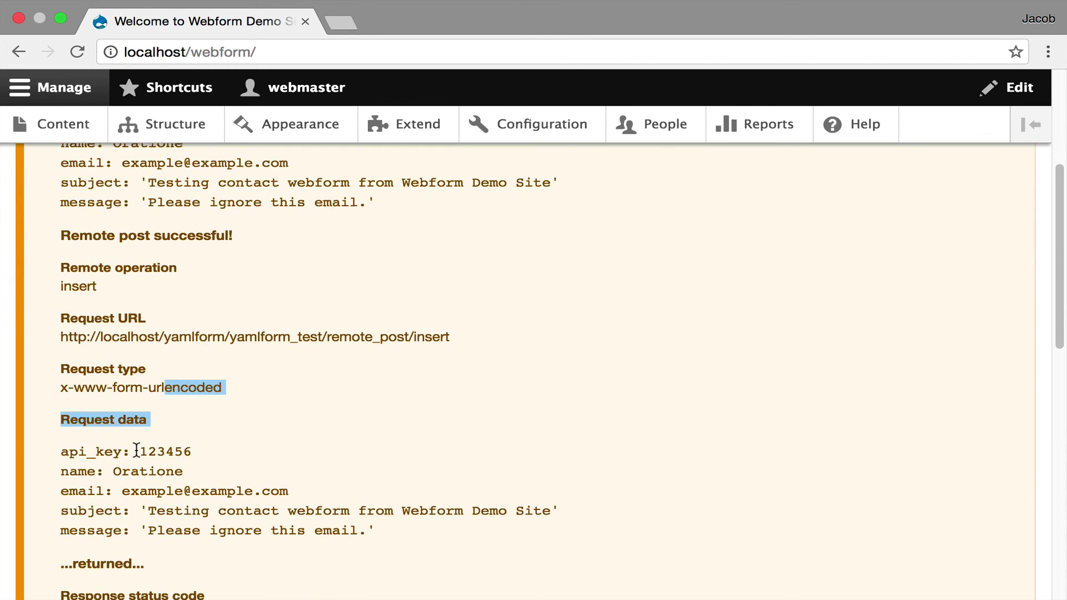
{"action": "left_click_drag", "start_coordinate": [61, 451], "coordinate": [414, 532]}
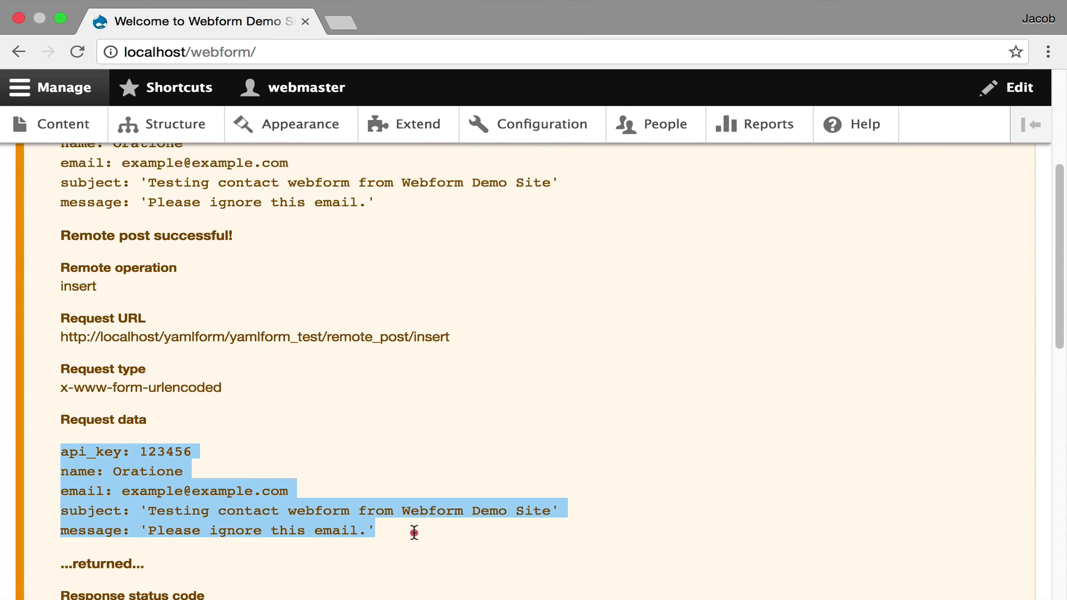
{"action": "scroll", "coordinate": [379, 440], "scroll_direction": "down", "scroll_amount": 5}
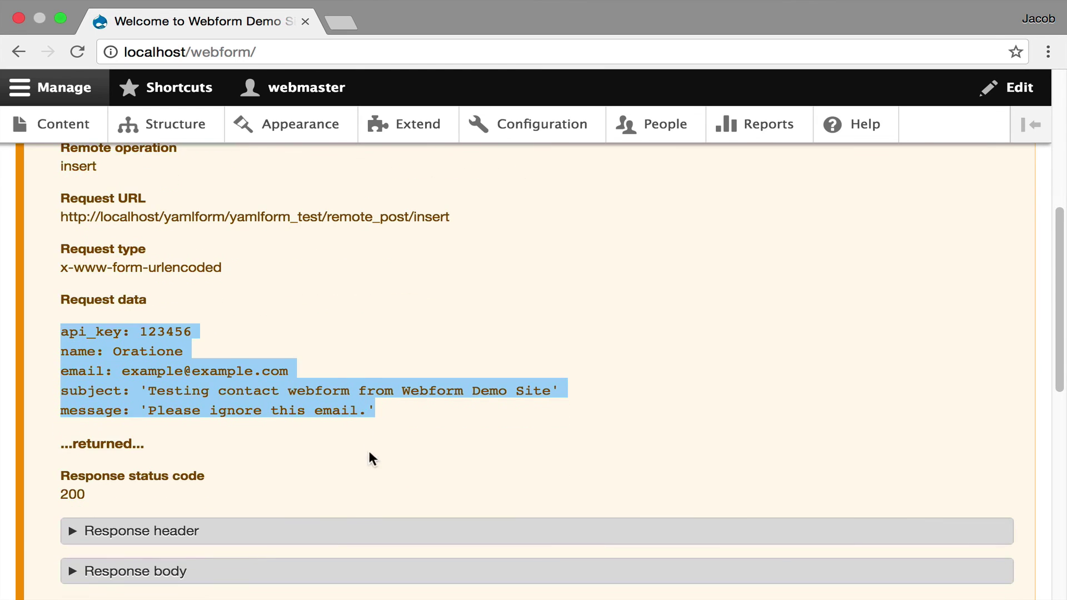
Expand the Response header details and read the date, Apache/2.4.16 server and cache-control headers
{"action": "left_click", "coordinate": [356, 532]}
{"action": "scroll", "coordinate": [448, 356], "scroll_direction": "down", "scroll_amount": 5}
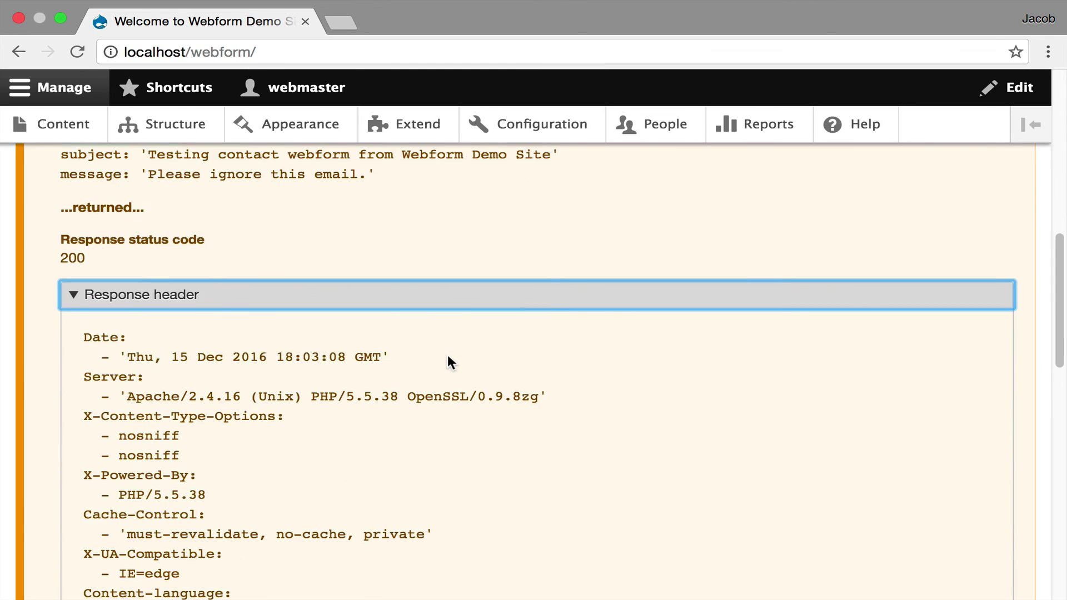
{"action": "scroll", "coordinate": [448, 356], "scroll_direction": "down", "scroll_amount": 3}
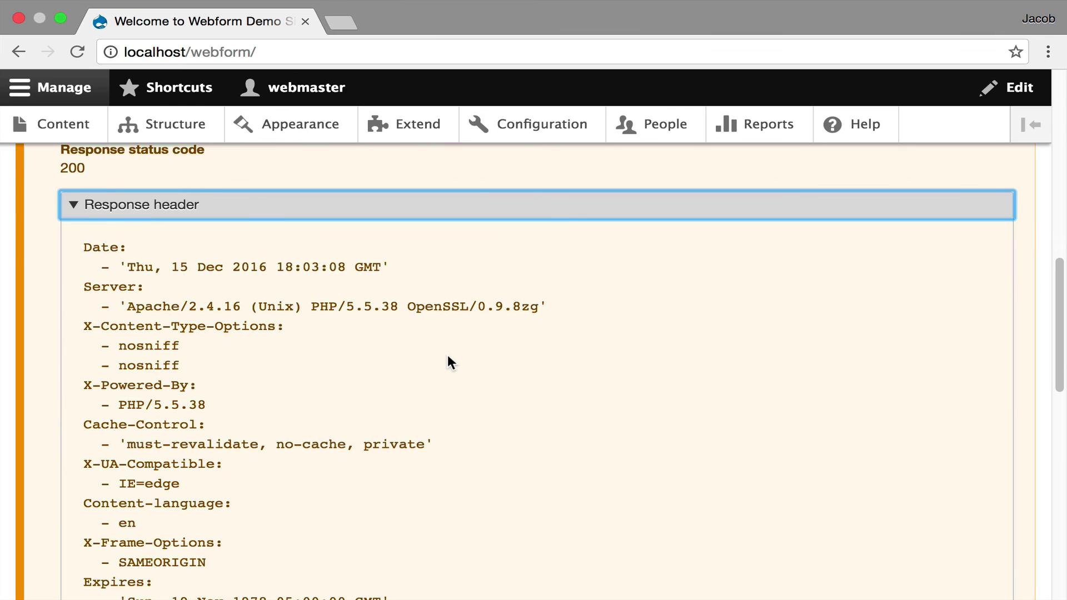